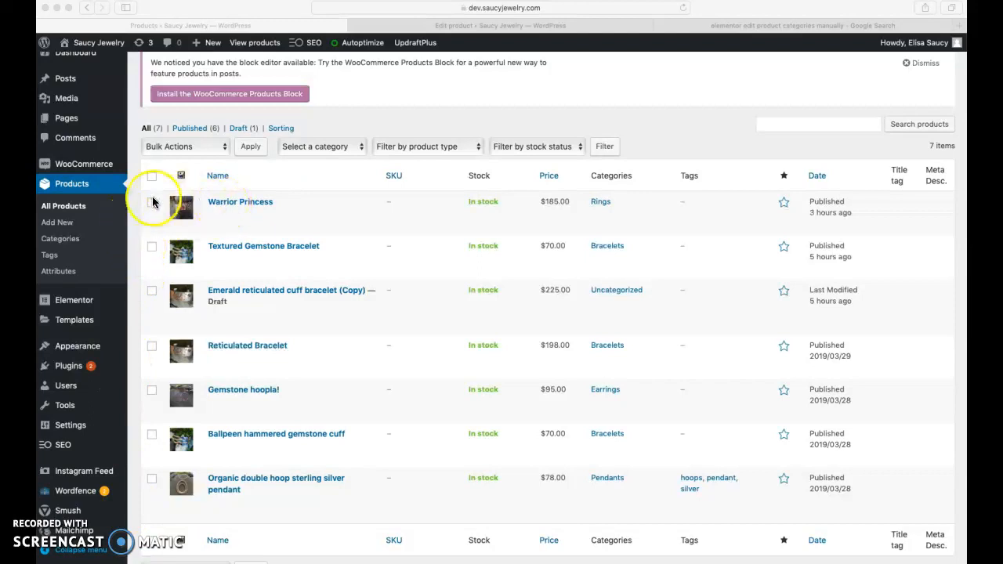
# - Open the Warrior Princess product for editing from the products list
pyautogui.click(134, 201)
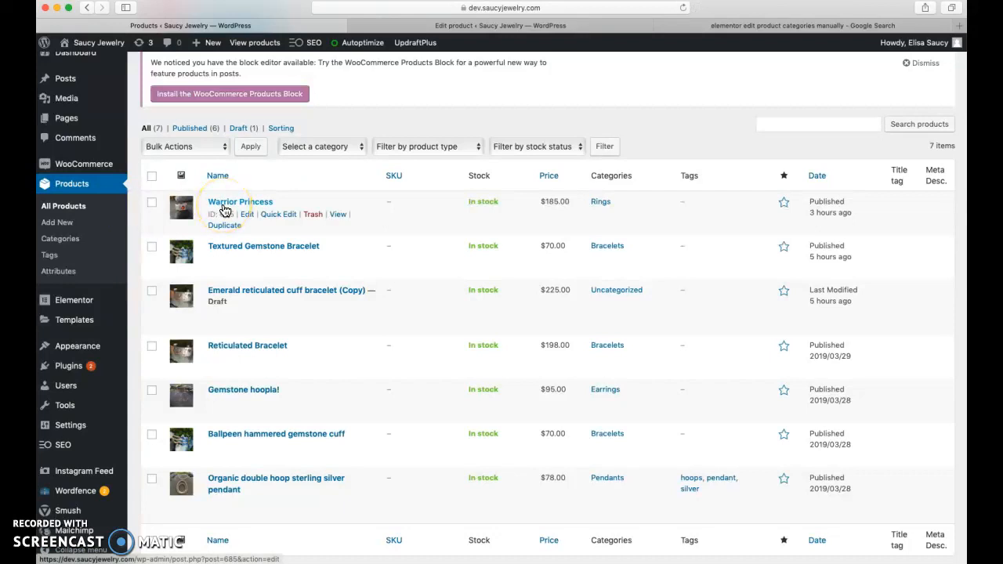
pyautogui.click(248, 216)
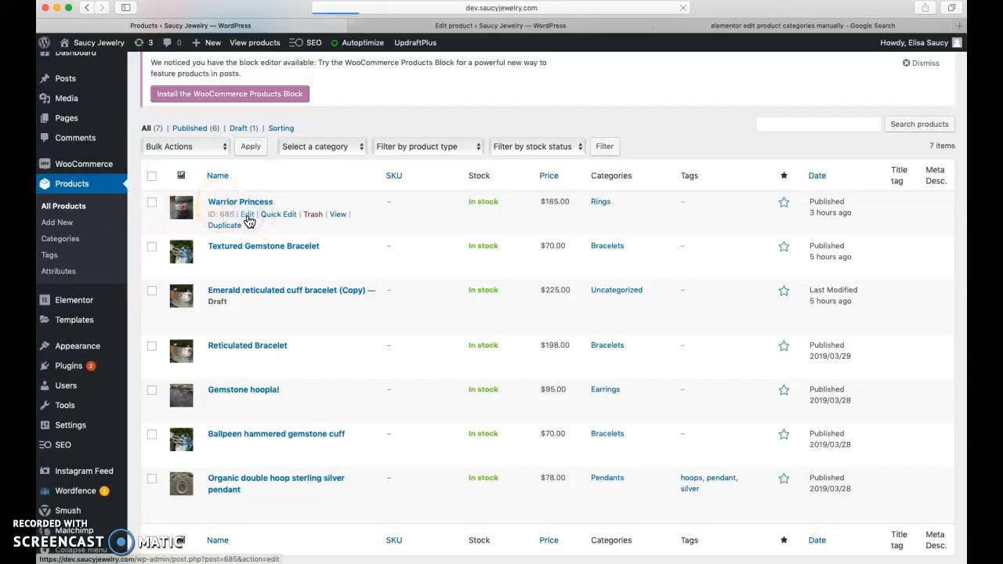
pyautogui.scroll(-3, 374, 433)
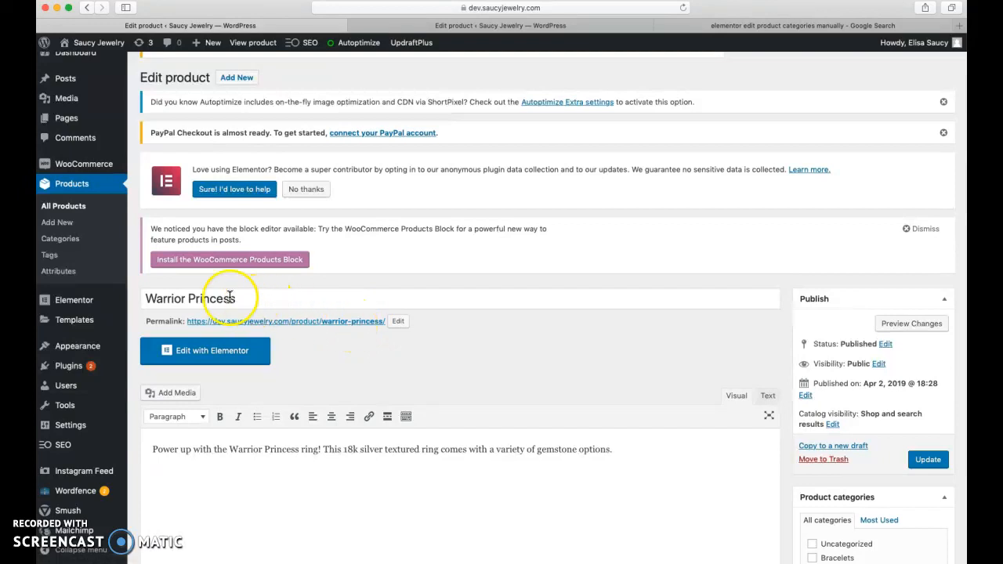
# - Review the product's title, main description, product data, short description and SEO sections
pyautogui.click(150, 298)
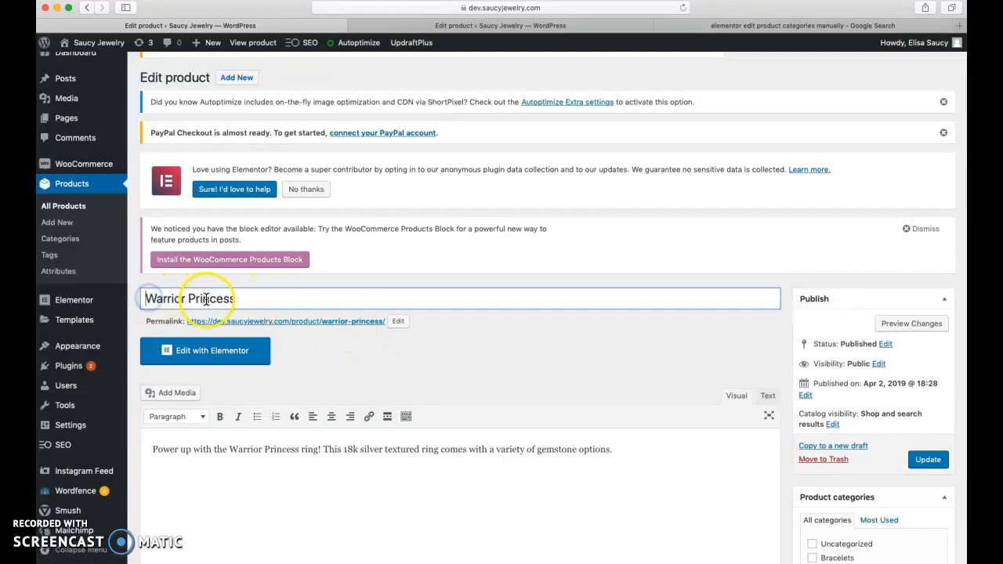
pyautogui.scroll(-4, 423, 392)
pyautogui.click(377, 311)
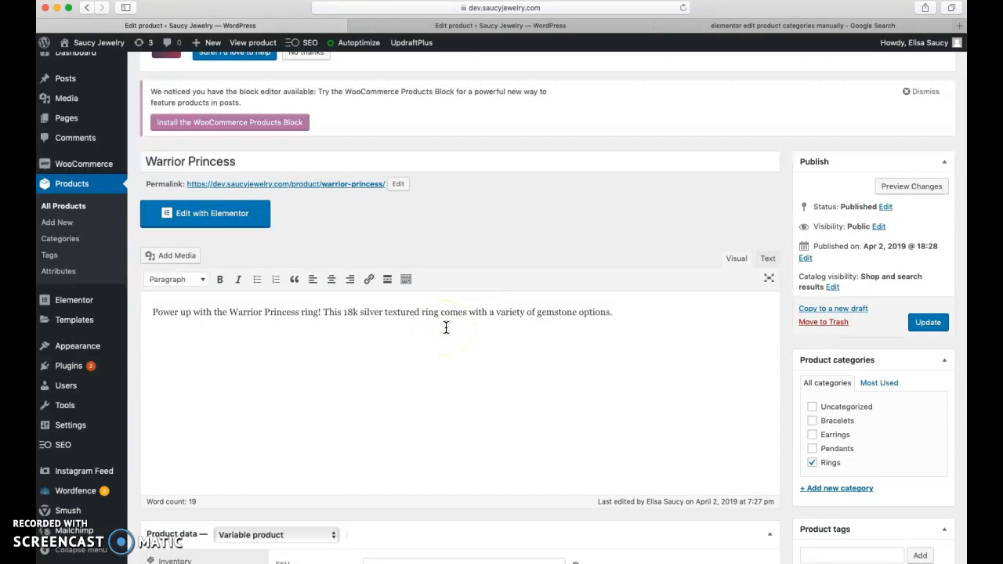
pyautogui.scroll(-8, 446, 327)
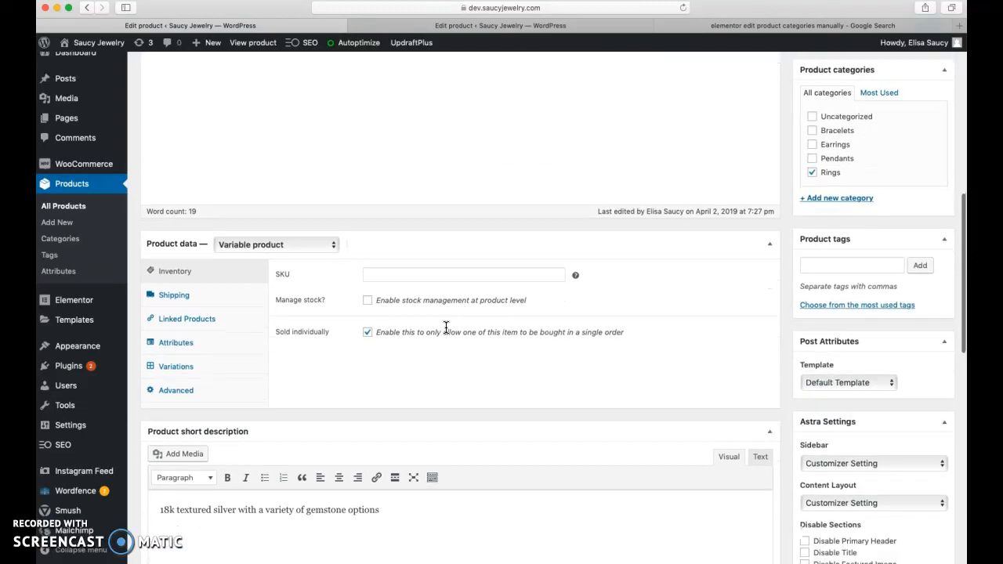
pyautogui.scroll(-3, 446, 328)
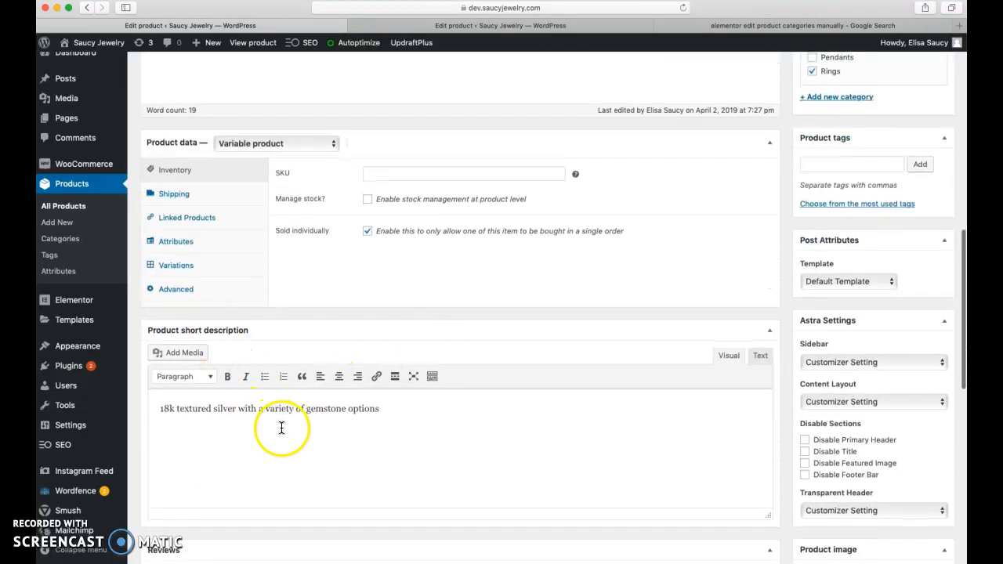
pyautogui.scroll(-3, 280, 426)
pyautogui.scroll(-5, 331, 368)
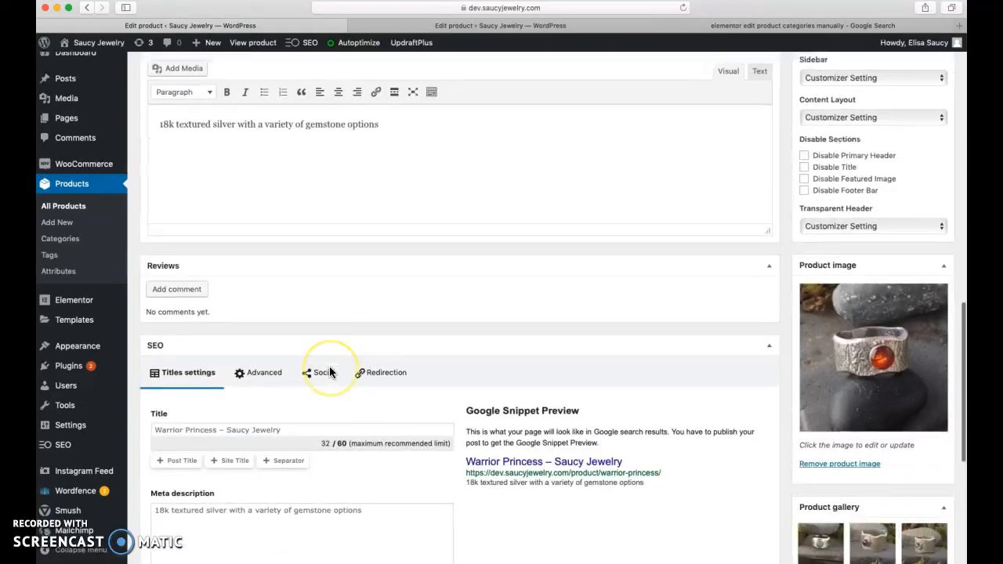
pyautogui.scroll(-2, 329, 368)
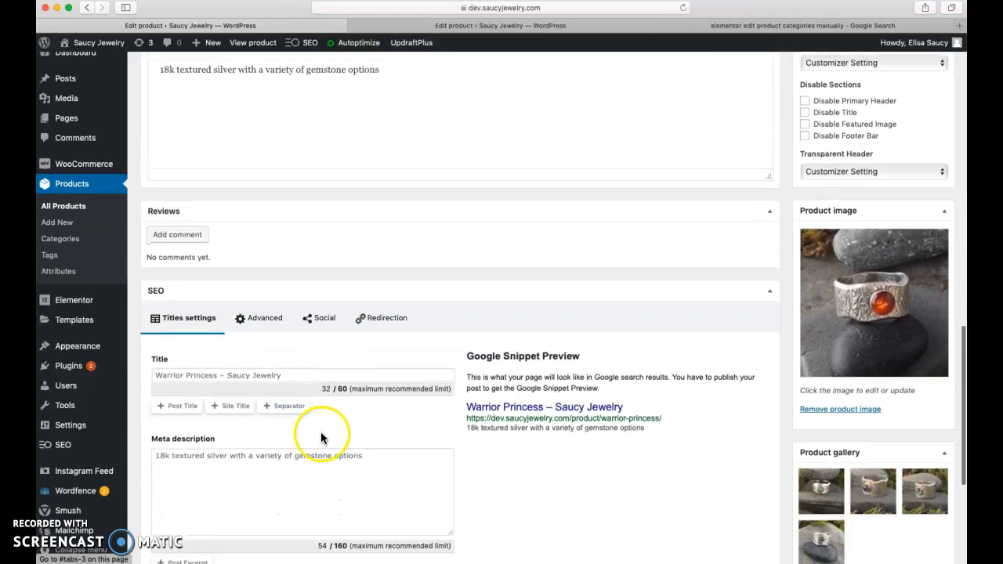
# - Compare the SEO meta description and Google snippet preview with the product short description
pyautogui.click(154, 455)
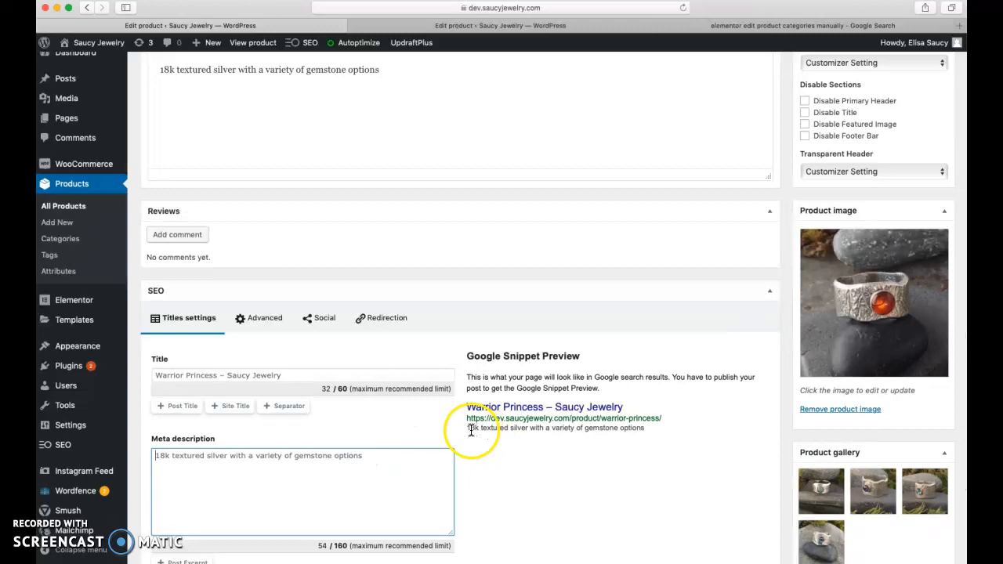
pyautogui.moveTo(467, 430); pyautogui.dragTo(648, 433)
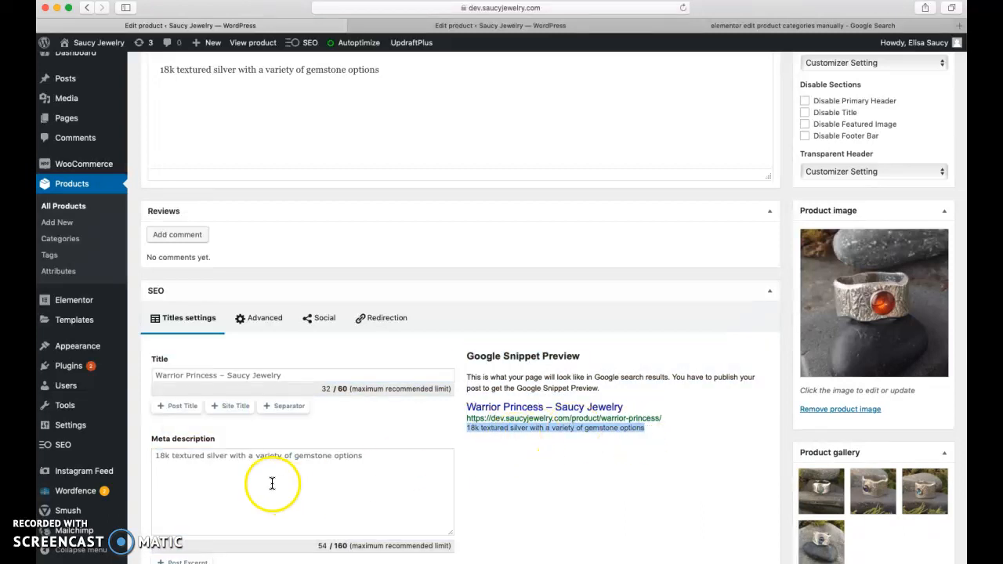
pyautogui.scroll(3, 243, 163)
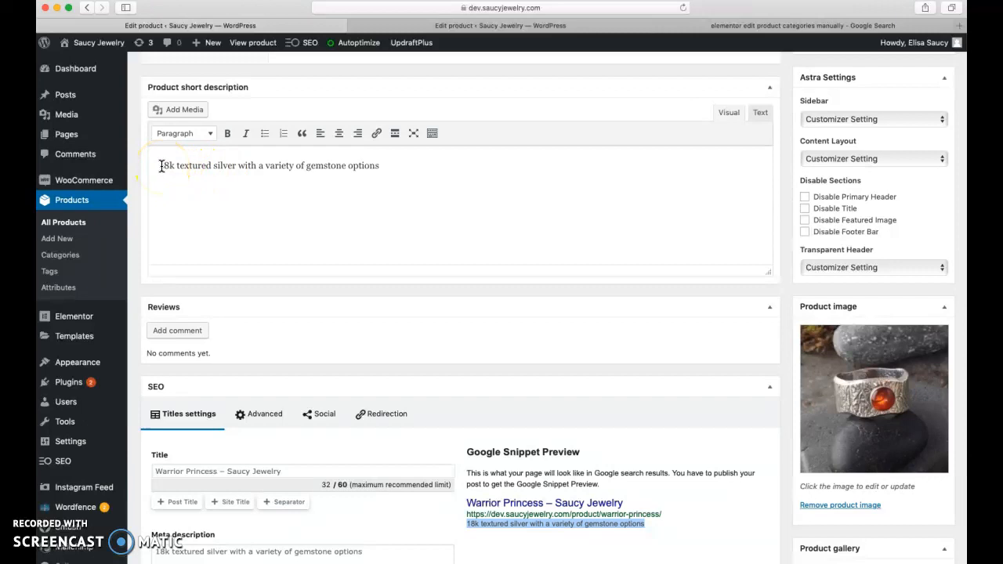
pyautogui.click(375, 167)
pyautogui.moveTo(375, 167); pyautogui.dragTo(148, 164)
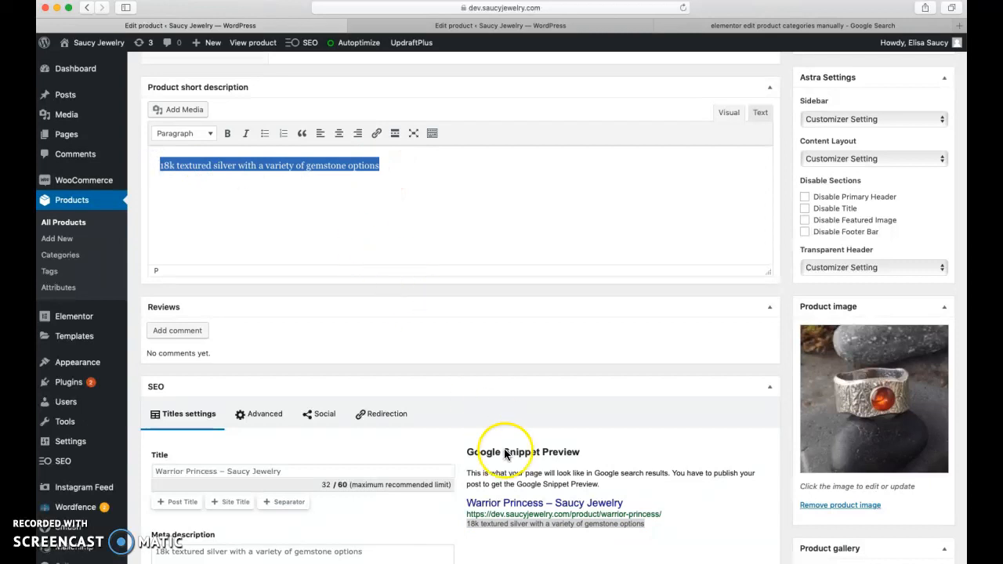
pyautogui.scroll(-3, 503, 453)
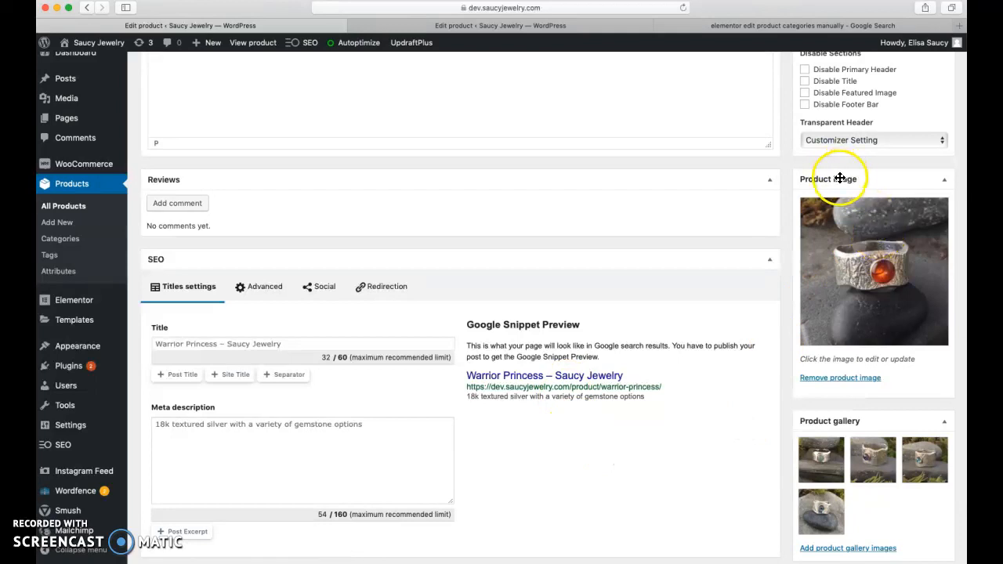
# - Examine the product image and the images in the product gallery
pyautogui.scroll(-3, 786, 313)
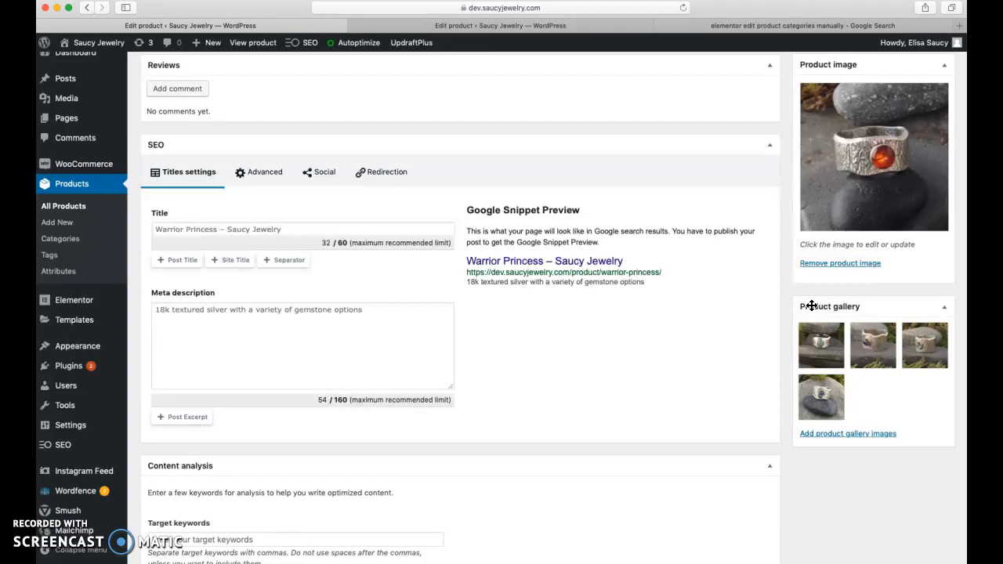
pyautogui.click(821, 347)
pyautogui.moveTo(821, 347)
pyautogui.mouseDown()
pyautogui.moveTo(807, 354)
pyautogui.moveTo(826, 332)
pyautogui.mouseUp()
pyautogui.moveTo(821, 339); pyautogui.dragTo(752, 394)
# - Look over the variable product's attributes and variations, ending on the attributes
pyautogui.scroll(5, 751, 393)
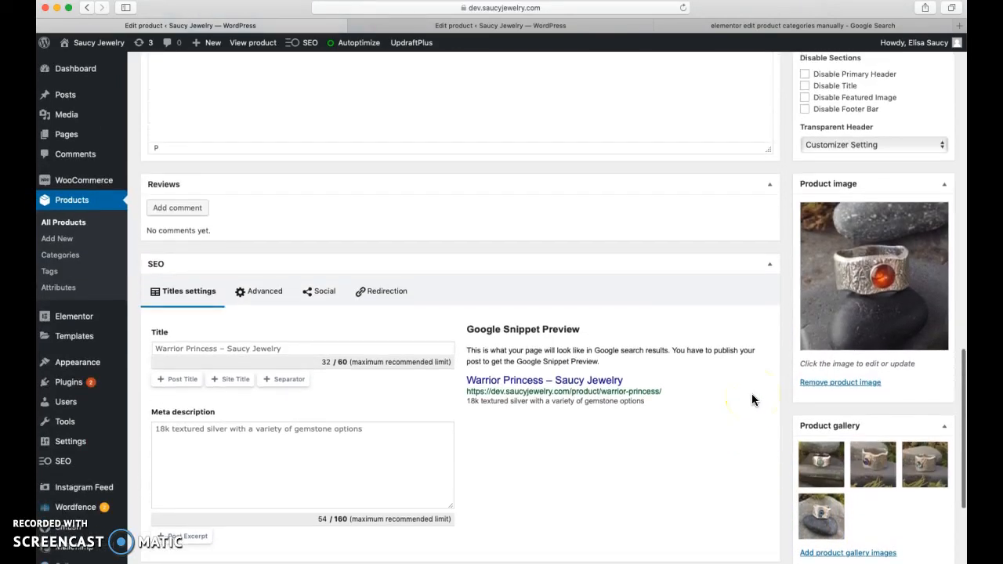
pyautogui.scroll(3, 751, 393)
pyautogui.scroll(-6, 751, 394)
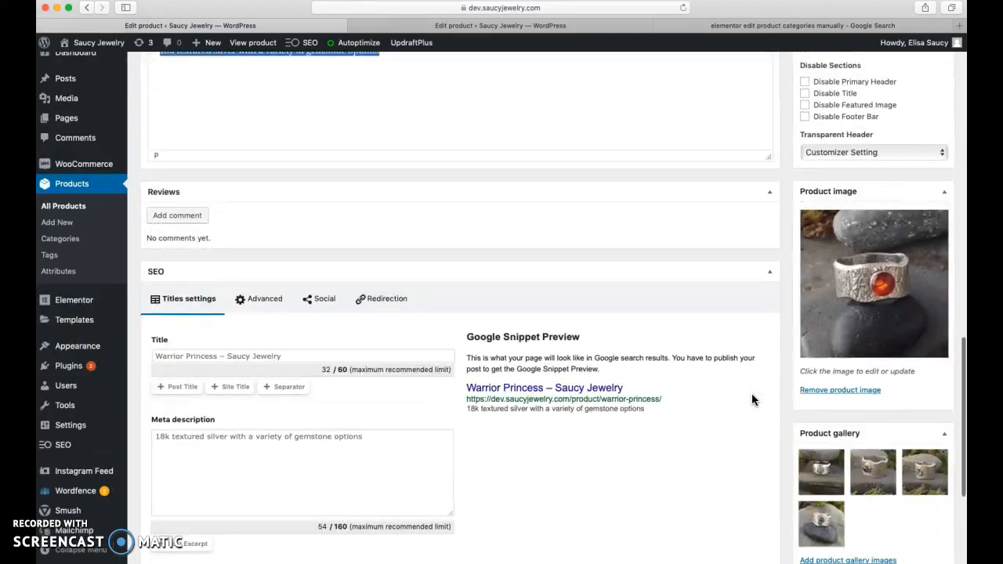
pyautogui.scroll(6, 751, 400)
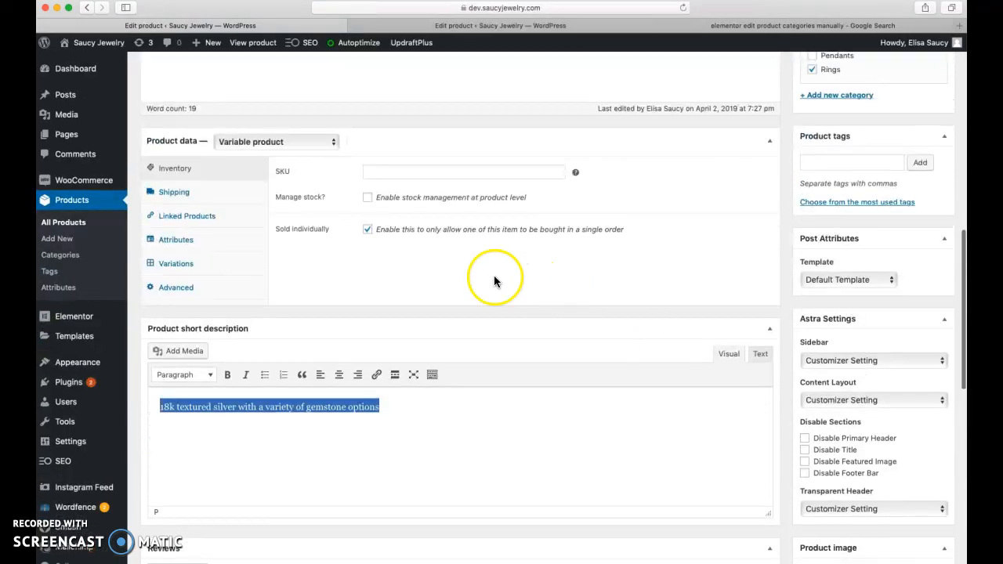
pyautogui.click(175, 241)
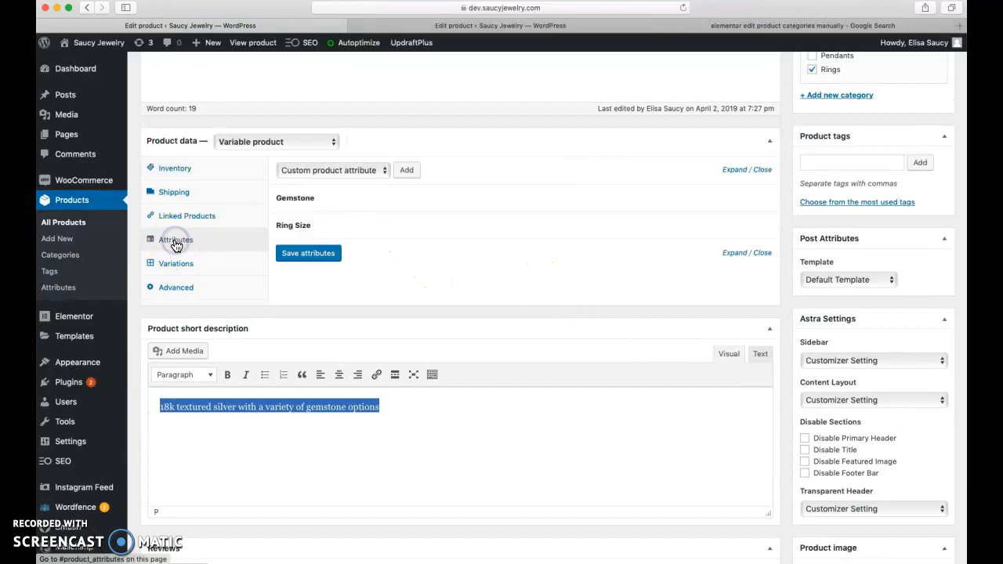
pyautogui.click(177, 266)
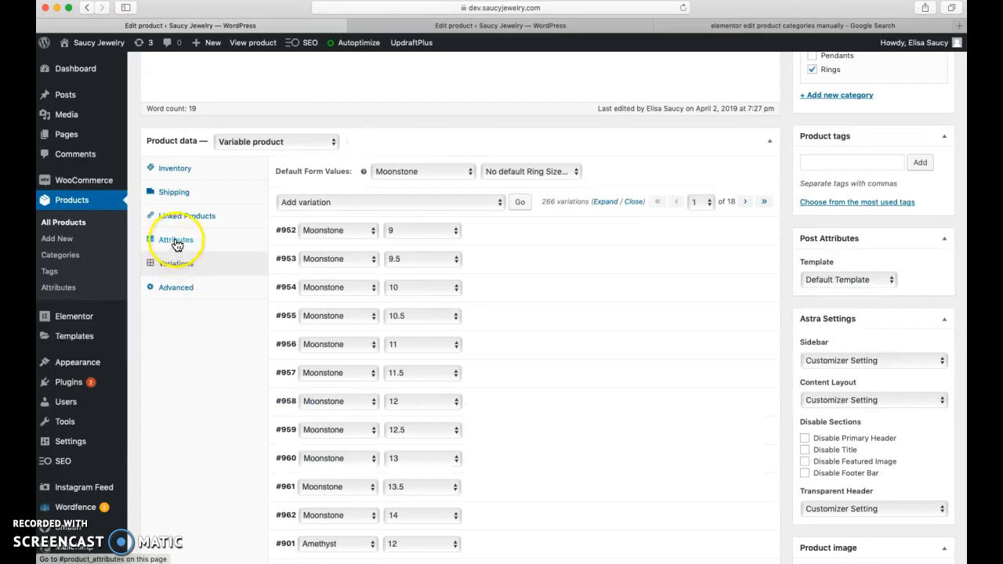
pyautogui.click(176, 241)
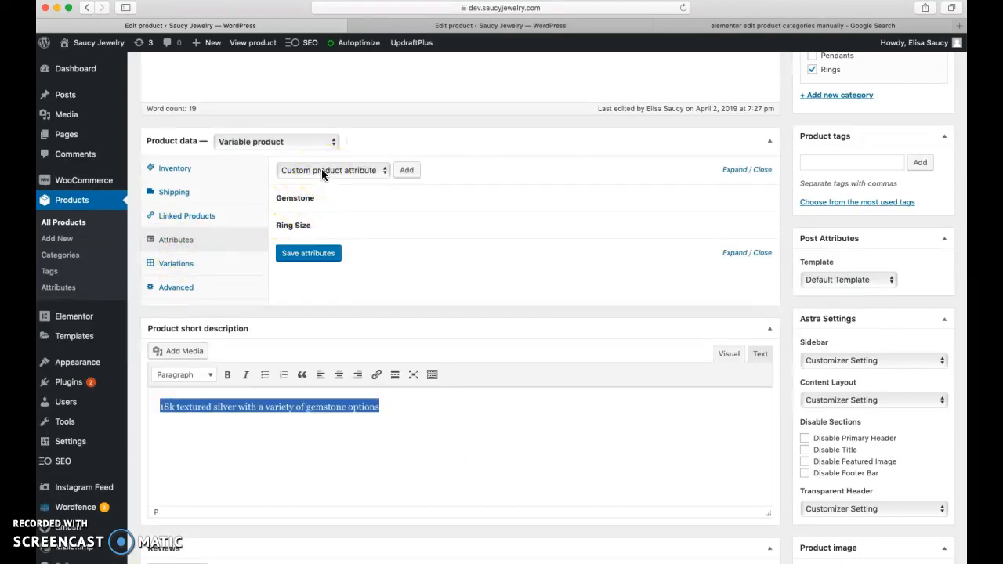
# - Add an unnamed custom product attribute and enable it for variations
pyautogui.click(405, 171)
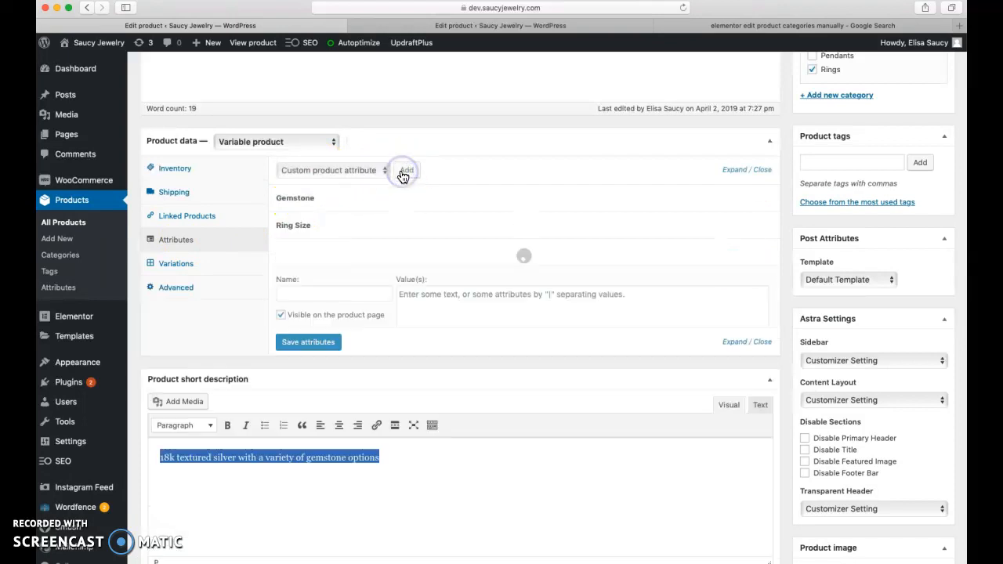
pyautogui.click(312, 294)
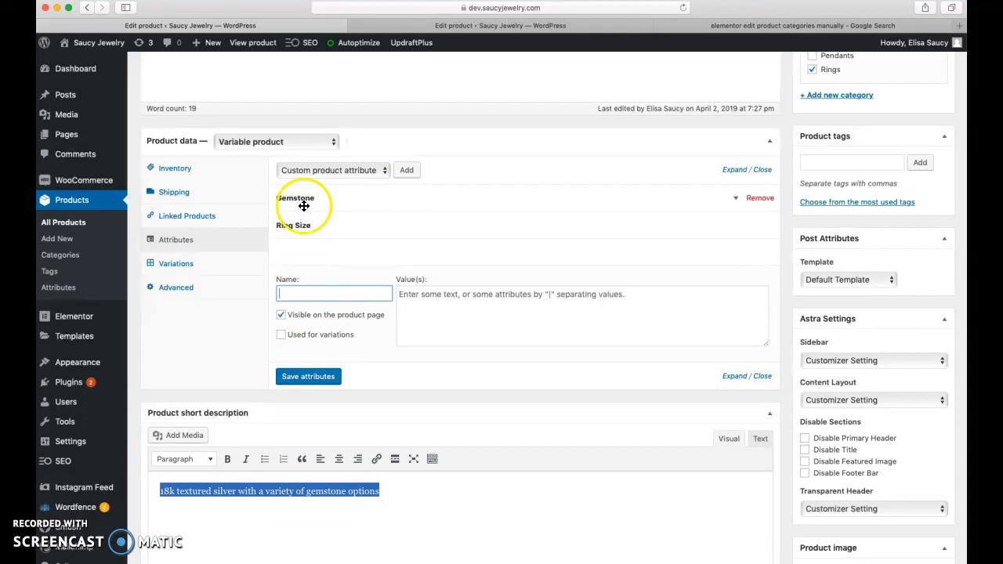
pyautogui.click(284, 337)
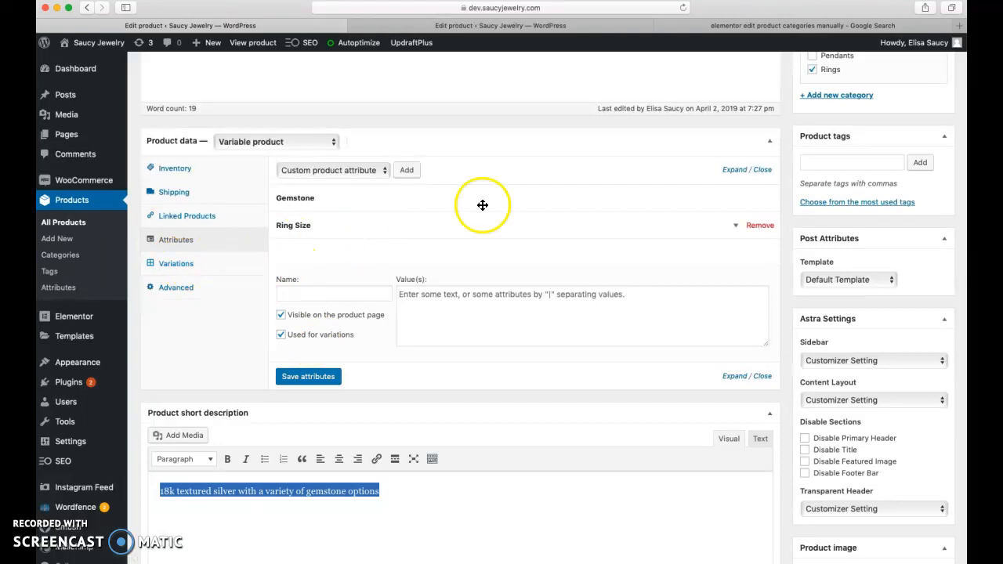
# - Expand the Gemstone attribute and examine how its values, such as Carnelian, are separated
pyautogui.click(736, 200)
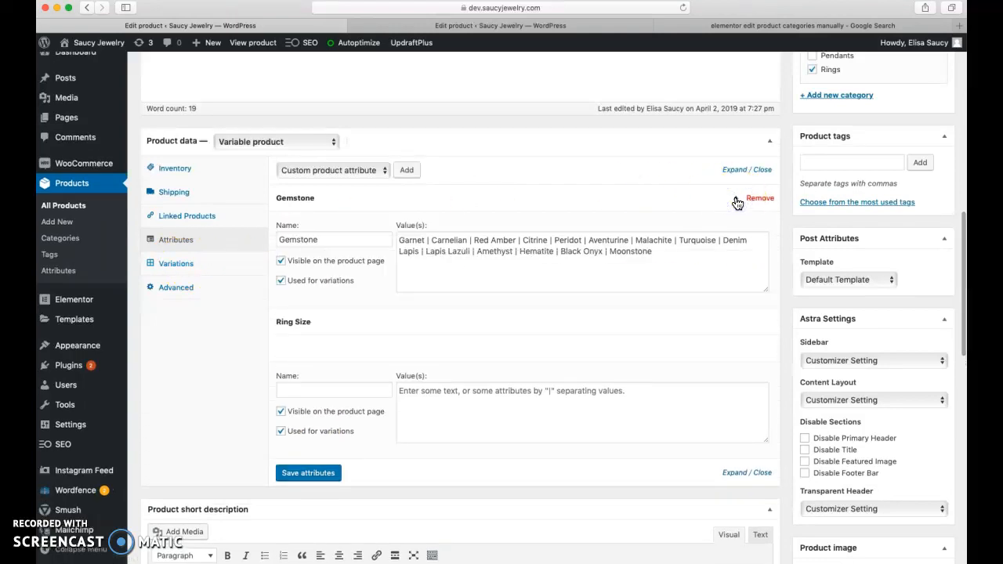
pyautogui.click(622, 266)
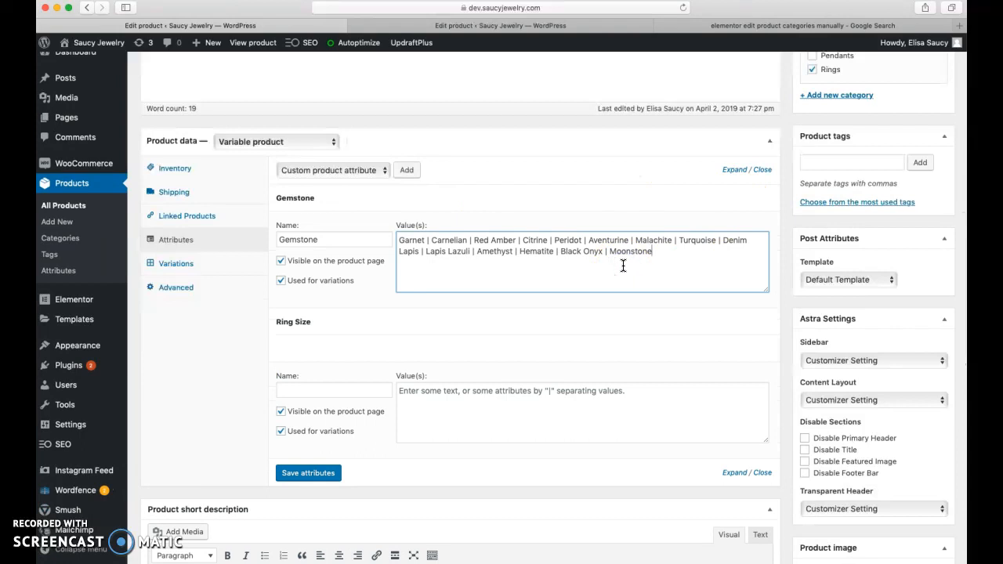
pyautogui.moveTo(426, 240); pyautogui.dragTo(466, 245)
pyautogui.click(432, 242)
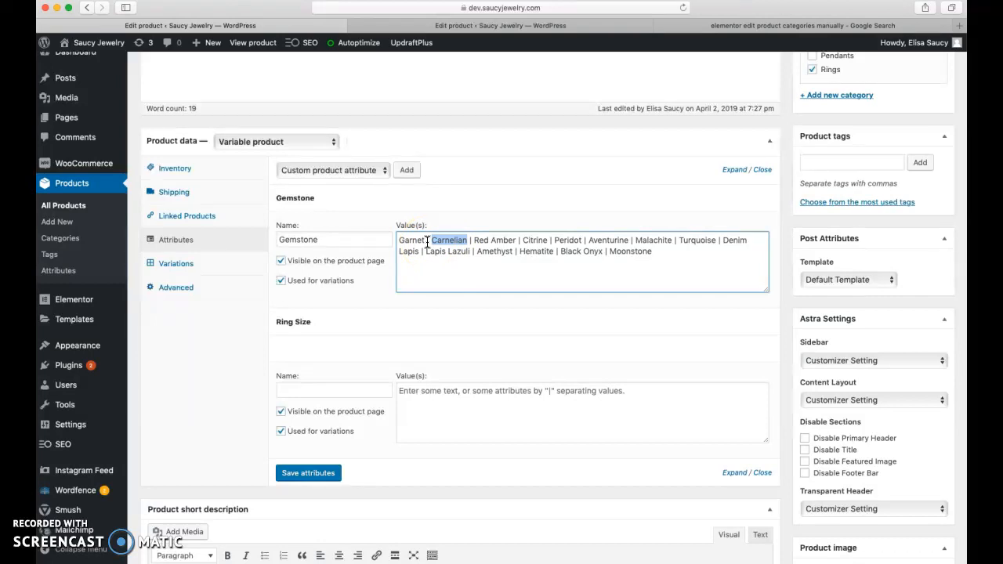
pyautogui.click(436, 280)
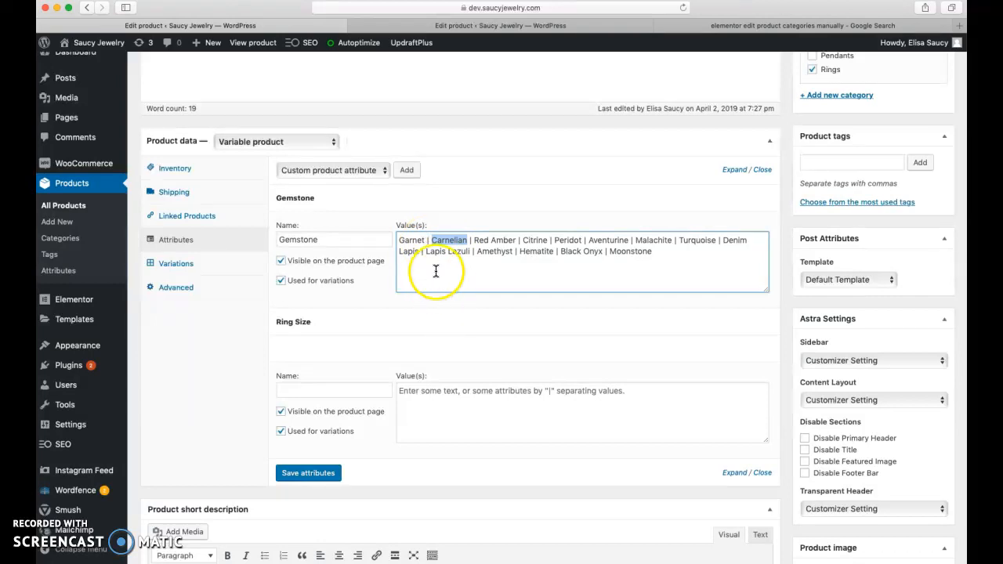
# - Remove the spaces around the separator between Garnet and Carnelian in the Gemstone values, and save the attributes
pyautogui.click(427, 238)
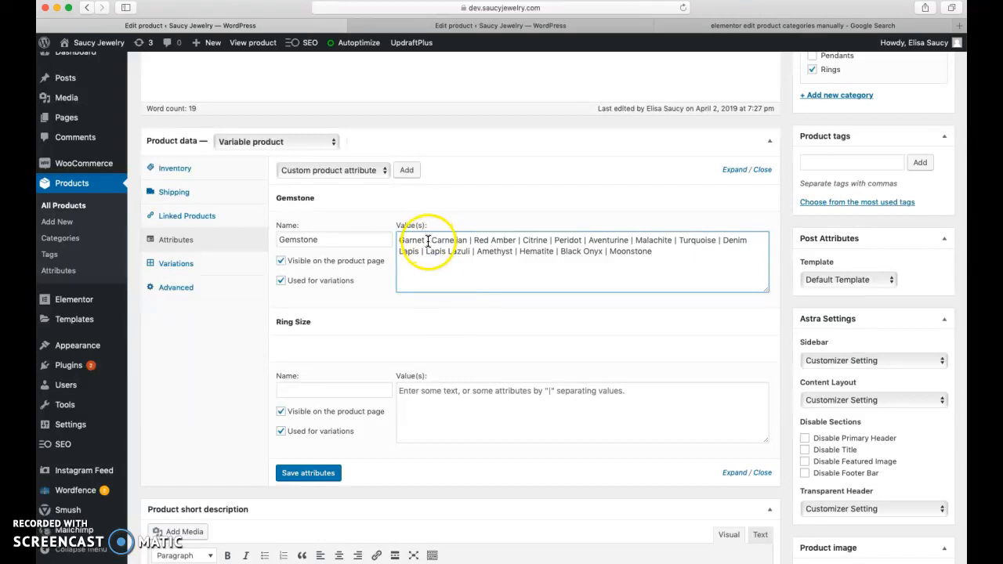
pyautogui.press('BackSpace')
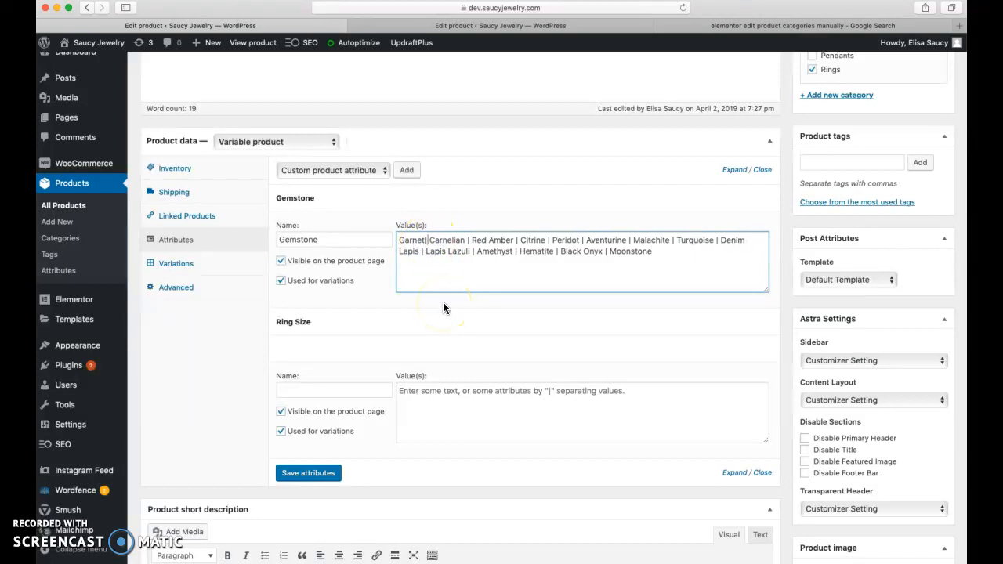
pyautogui.press('Delete')
pyautogui.click(452, 277)
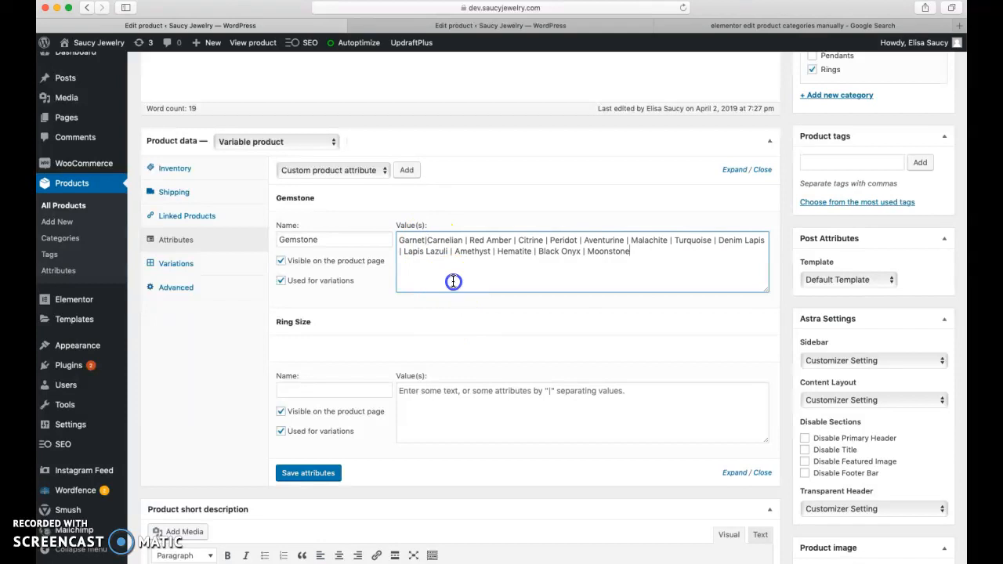
pyautogui.click(313, 474)
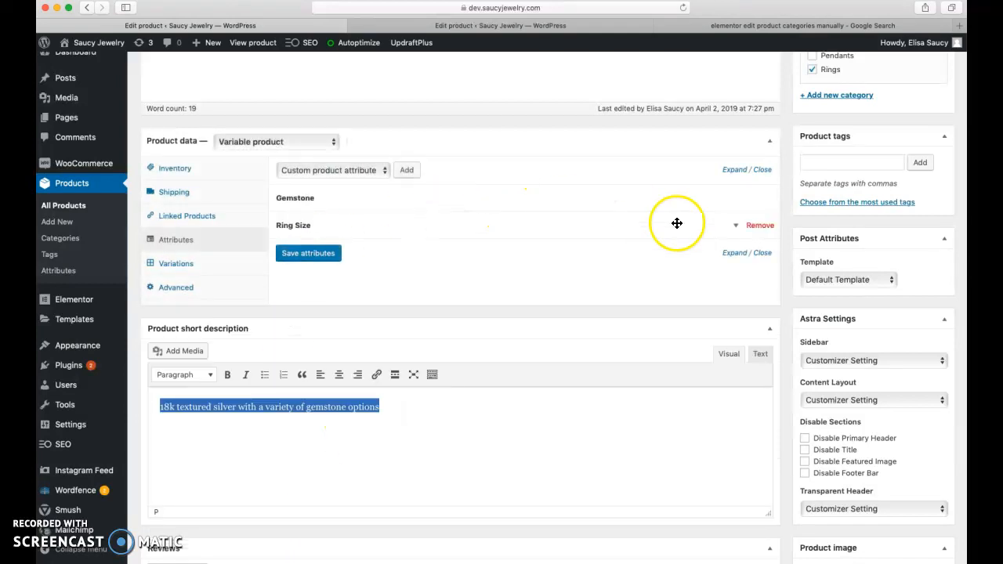
# - Expand the Gemstone and Ring Size attributes and select all the Ring Size values for review
pyautogui.click(736, 201)
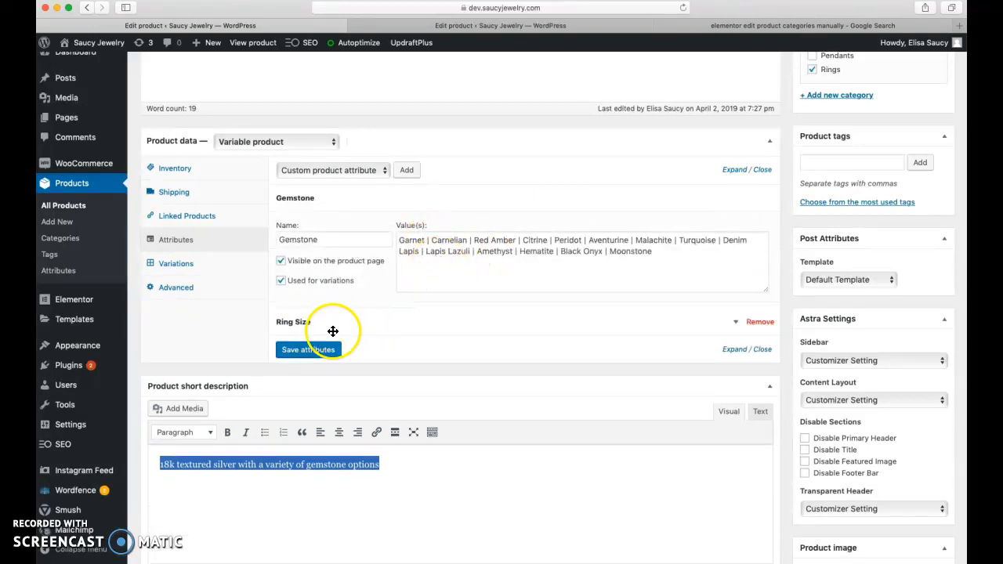
pyautogui.click(736, 324)
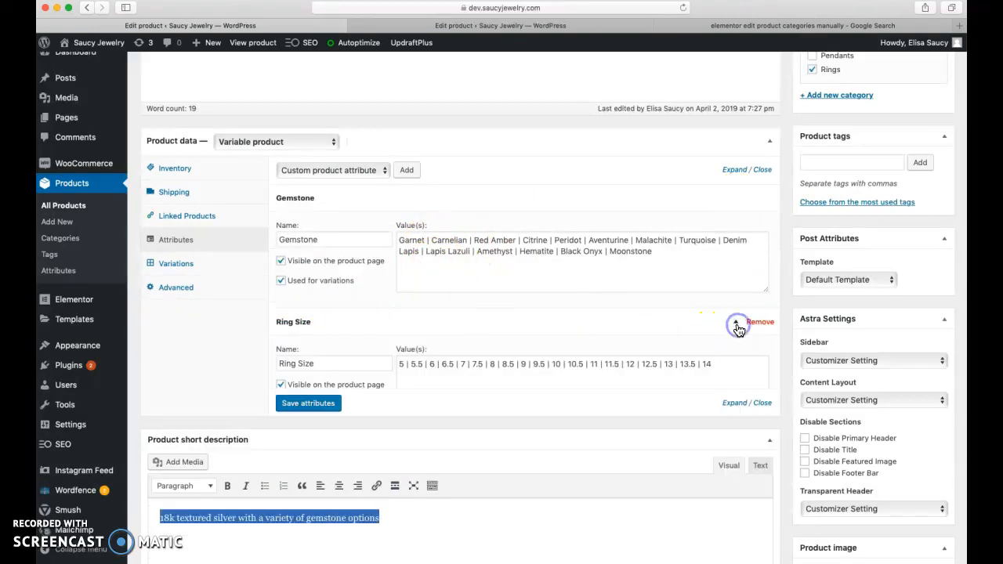
pyautogui.click(715, 365)
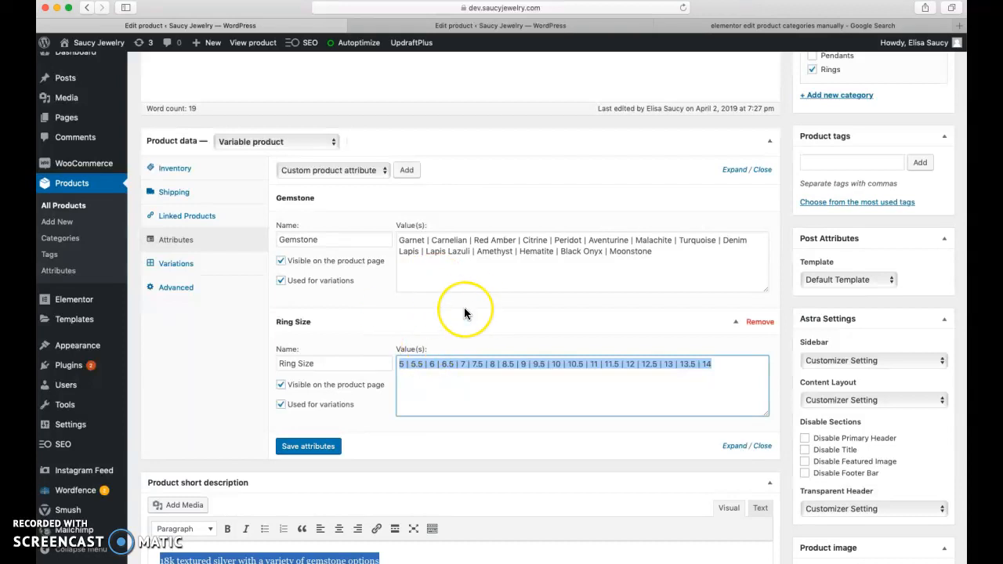
# - Review the Warrior Princess product from its title and description through its attributes, short description, gallery images and SEO details
pyautogui.scroll(4, 465, 313)
pyautogui.scroll(5, 464, 313)
pyautogui.scroll(-7, 459, 343)
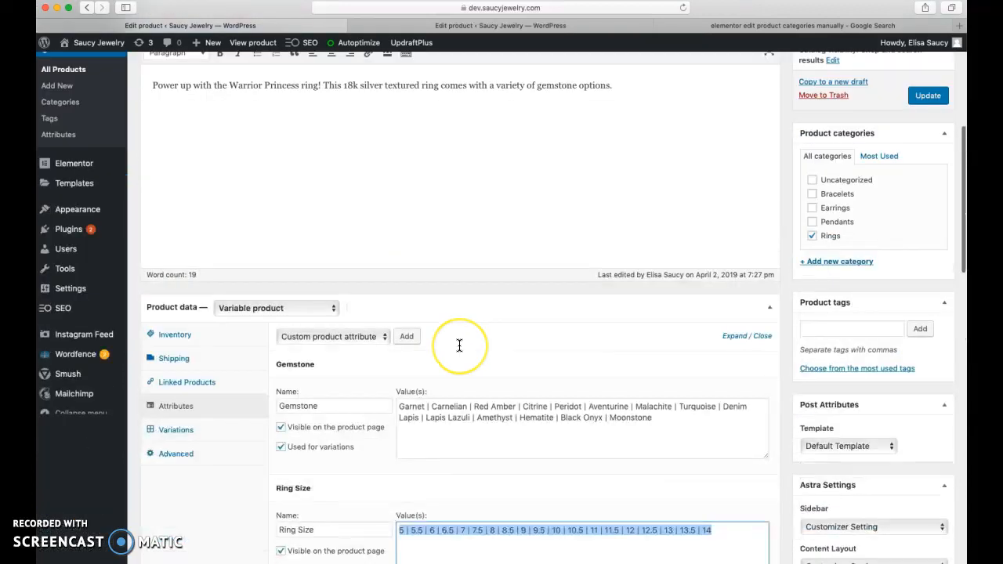
pyautogui.scroll(10, 459, 345)
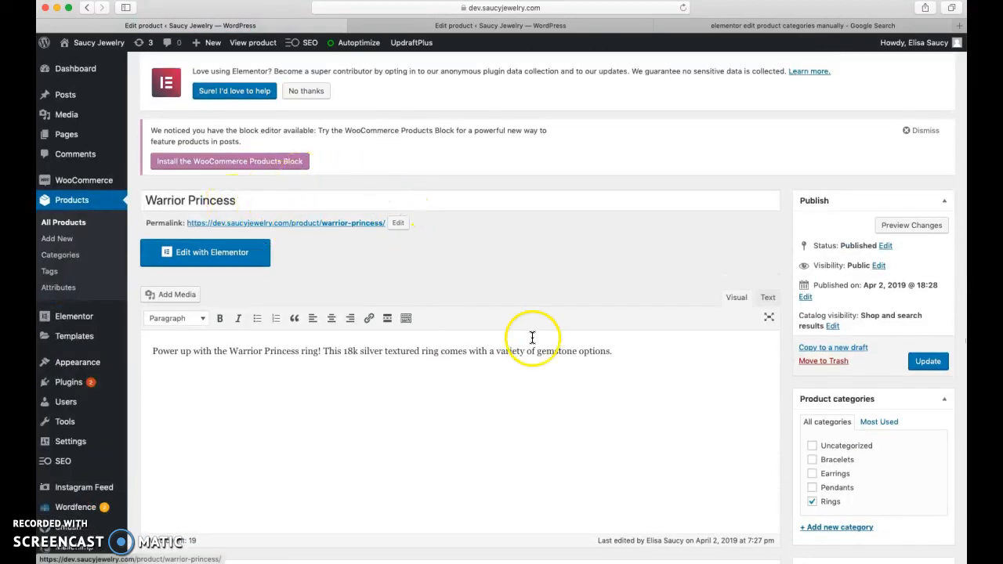
pyautogui.scroll(-16, 685, 418)
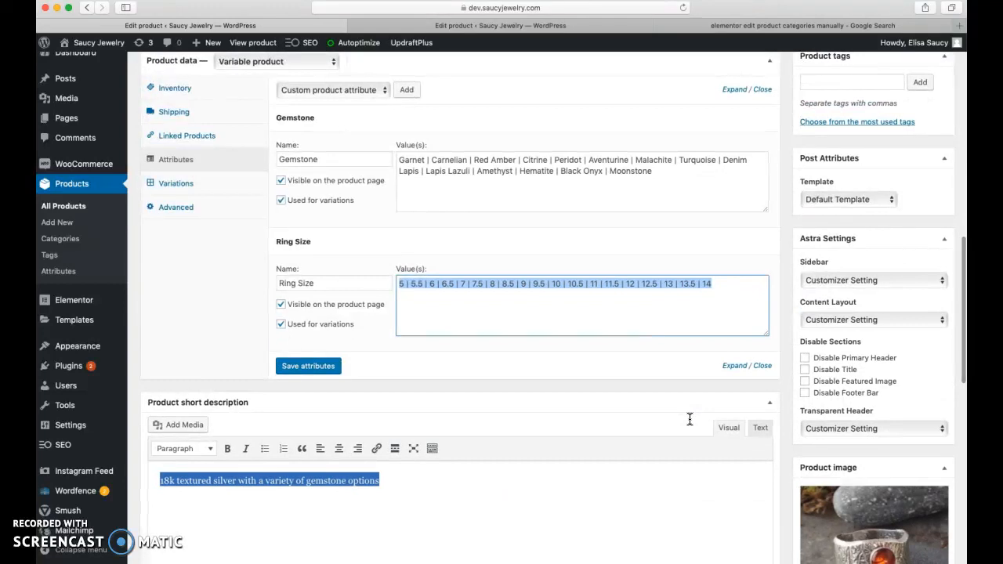
pyautogui.scroll(-6, 689, 419)
pyautogui.scroll(-3, 739, 526)
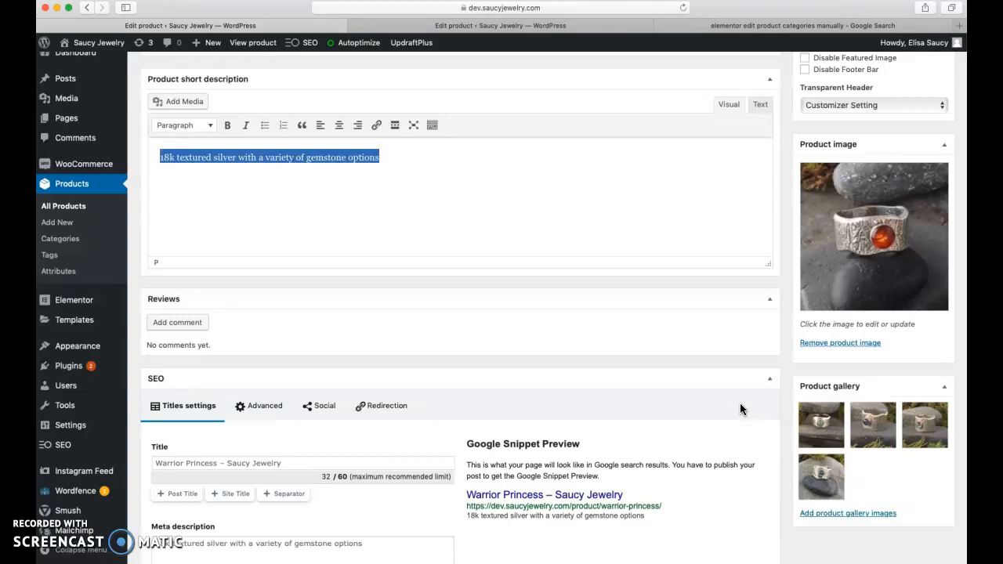
pyautogui.scroll(8, 741, 408)
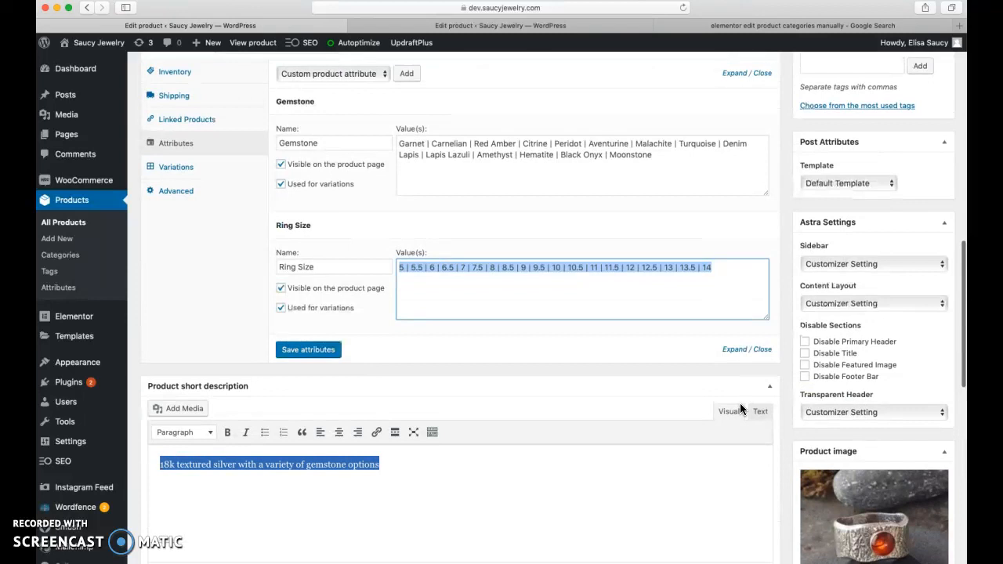
pyautogui.scroll(15, 741, 408)
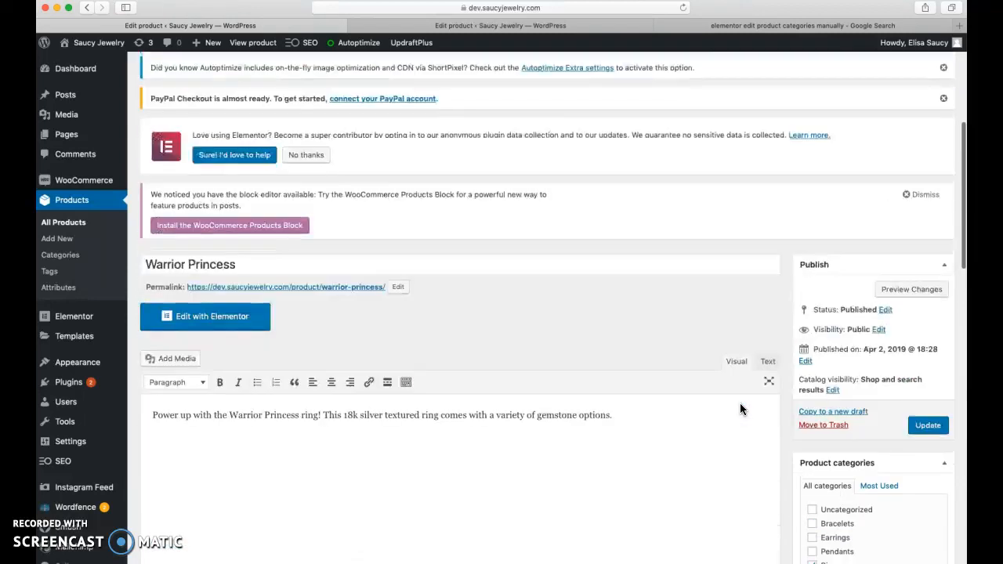
pyautogui.scroll(5, 740, 408)
# - Start a new product and fill its main description with the text beginning "This beautiful cuff is hand hammered and finished with a natural shine."
pyautogui.click(533, 308)
pyautogui.click(58, 244)
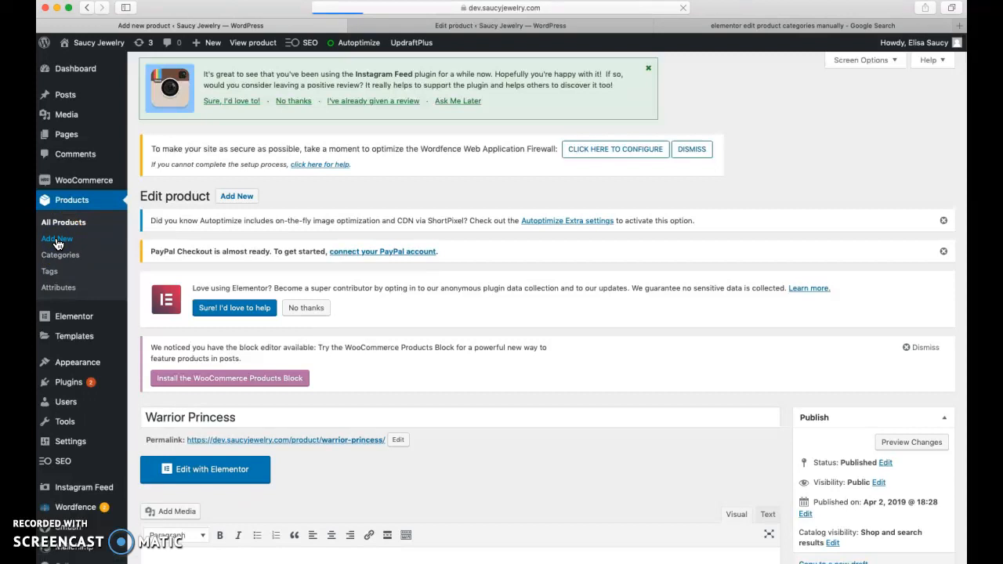
pyautogui.click(326, 413)
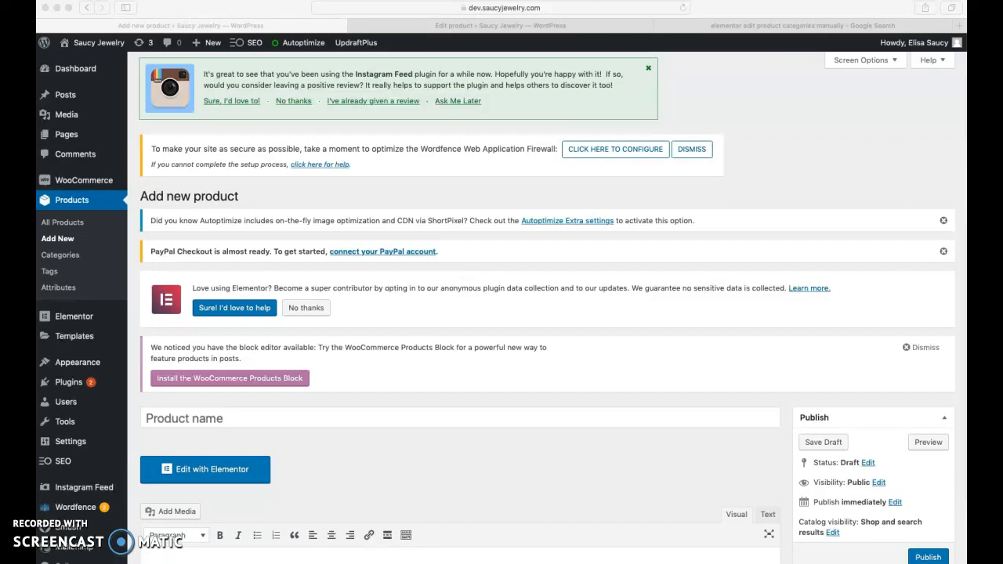
pyautogui.scroll(-5, 432, 431)
pyautogui.click(248, 327)
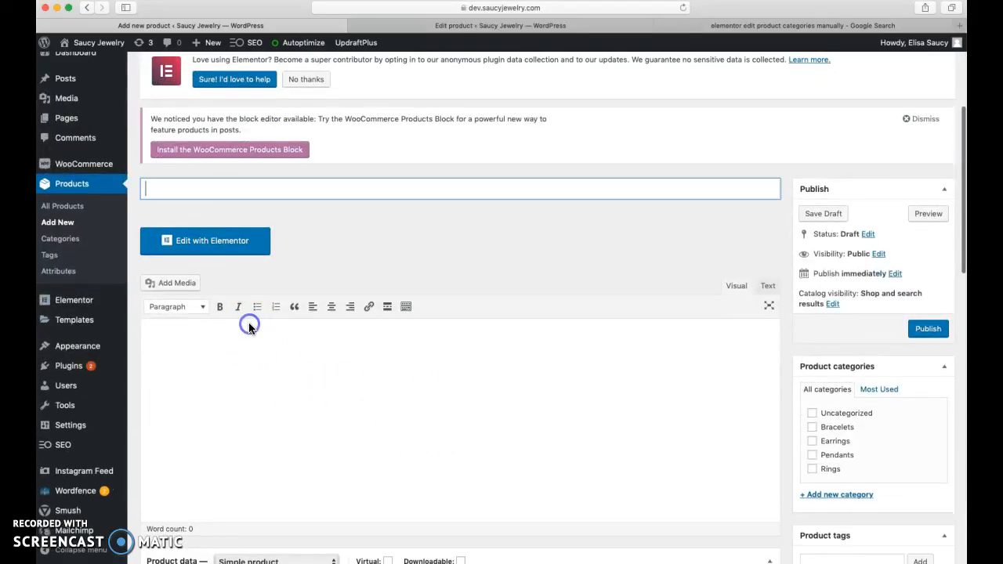
pyautogui.click(246, 331)
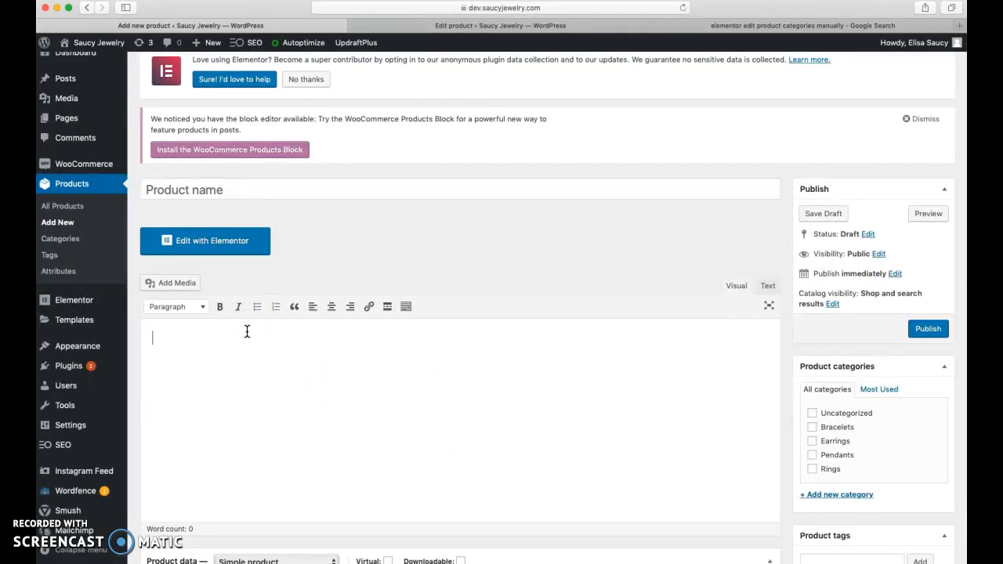
pyautogui.write('This beautiful cuff is hand hammered and finished with a natural shine. Adorned with an 8mm gemstone of your choice. Please let us know, when ordering, if you would like to have a personalized message hand stamped on the inside of the cuff. up to 60 characters, including spaces, is the availability with spacing and customizing the cuff.')
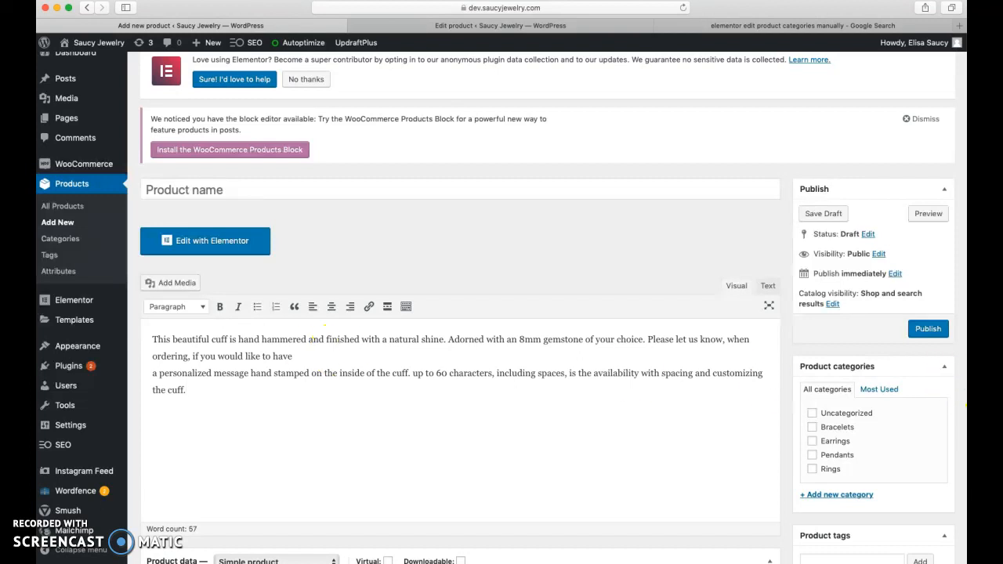
# - Name the new product "Wide textured cuff bracelet with gemstone"
pyautogui.press('super+Tab')
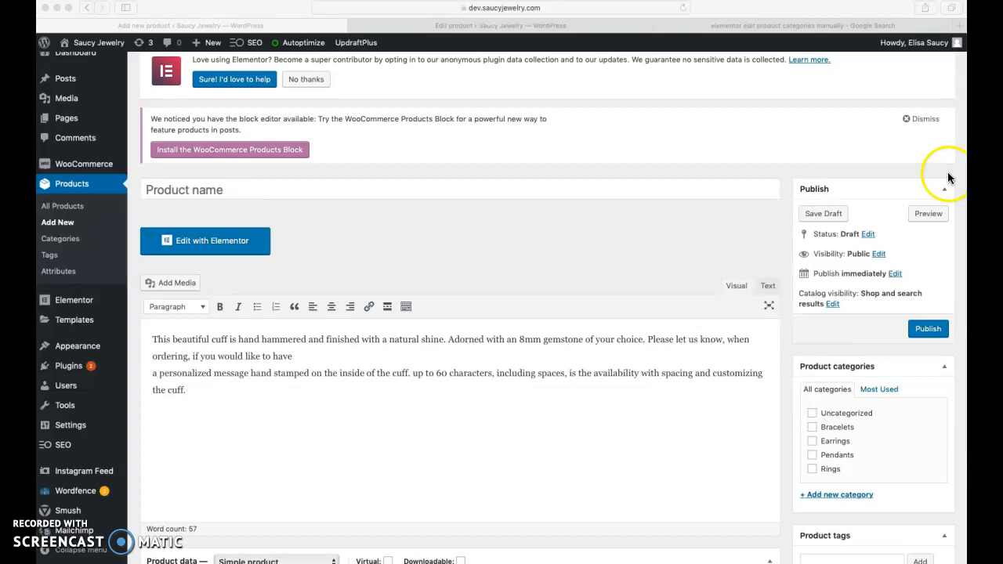
pyautogui.click(224, 191)
pyautogui.click(224, 190)
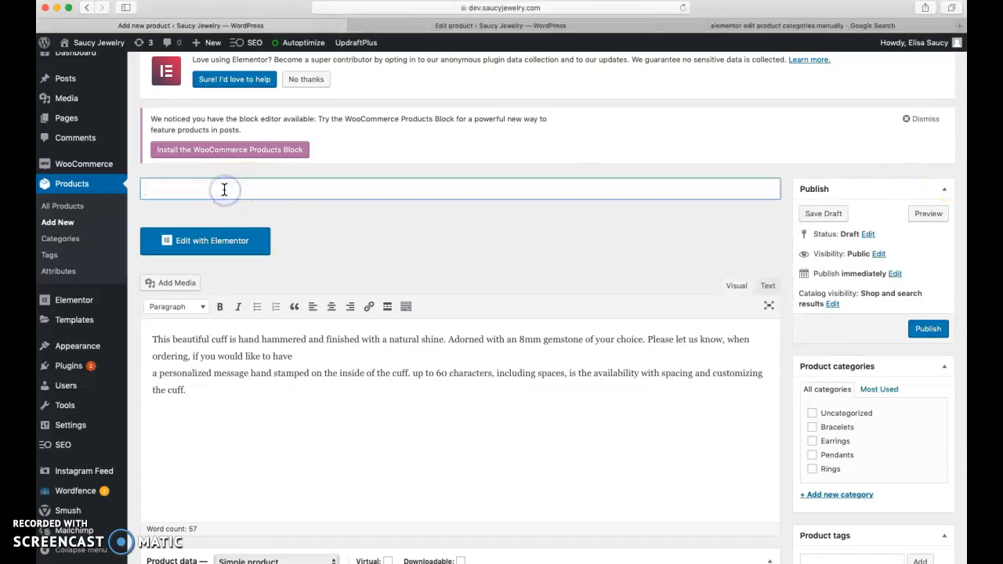
pyautogui.write('Wide textured cuff bracelet with gemstone')
pyautogui.click(376, 238)
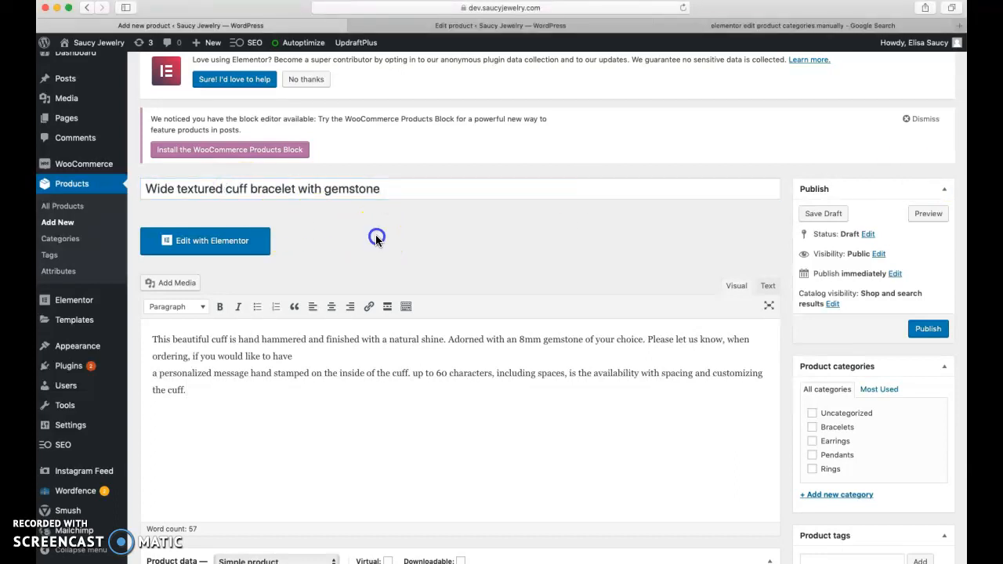
# - Capitalize the words in the product name so it reads "Wide Textured Cuff Bracelet with Gemstone"
pyautogui.click(184, 189)
pyautogui.press('BackSpace')
pyautogui.write('T')
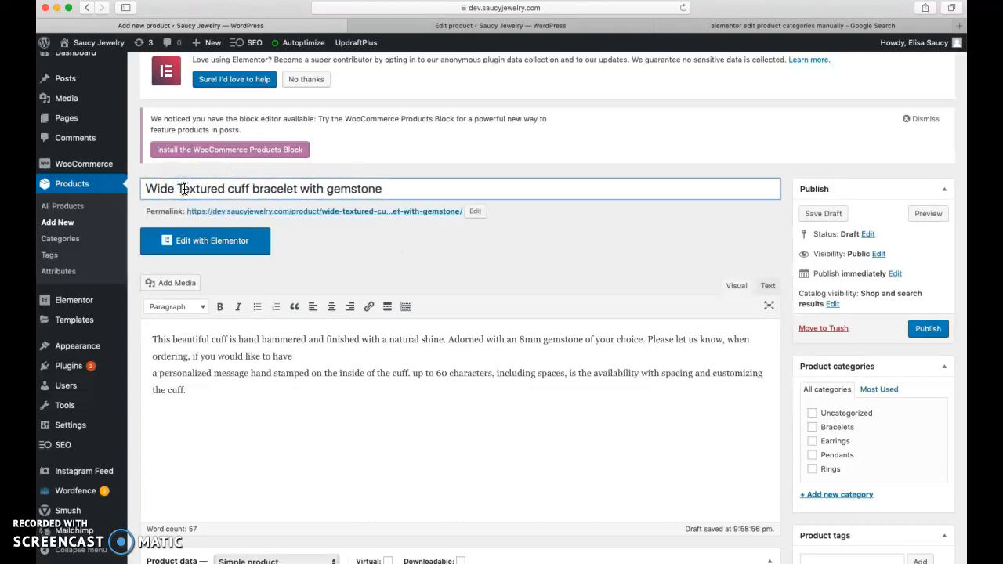
pyautogui.press('BackSpace')
pyautogui.write('C')
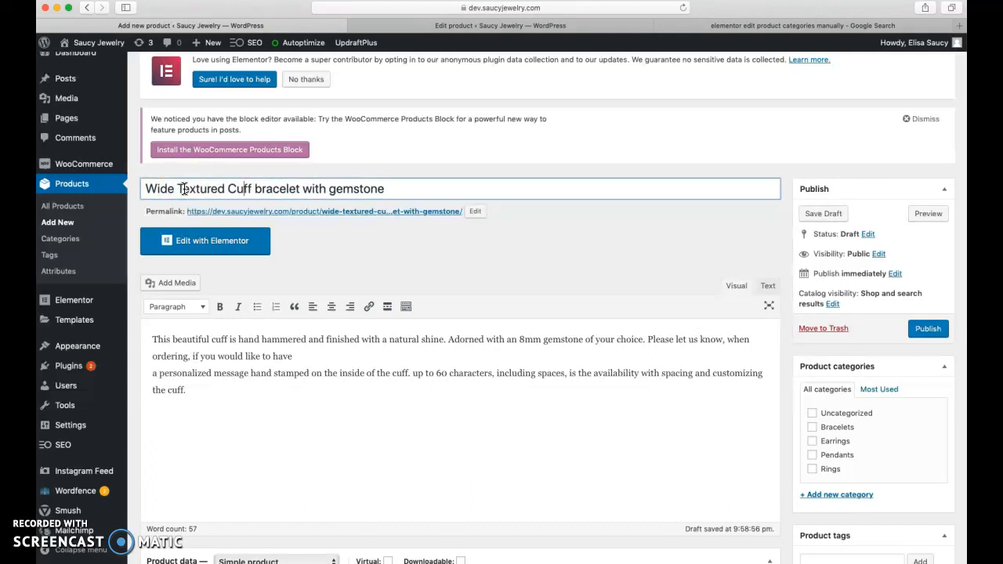
pyautogui.press('BackSpace')
pyautogui.write('B')
pyautogui.press('Right')
pyautogui.press('Right')
pyautogui.press('Right')
pyautogui.press('Right')
pyautogui.press('Right')
pyautogui.press('Right')
pyautogui.press('Right')
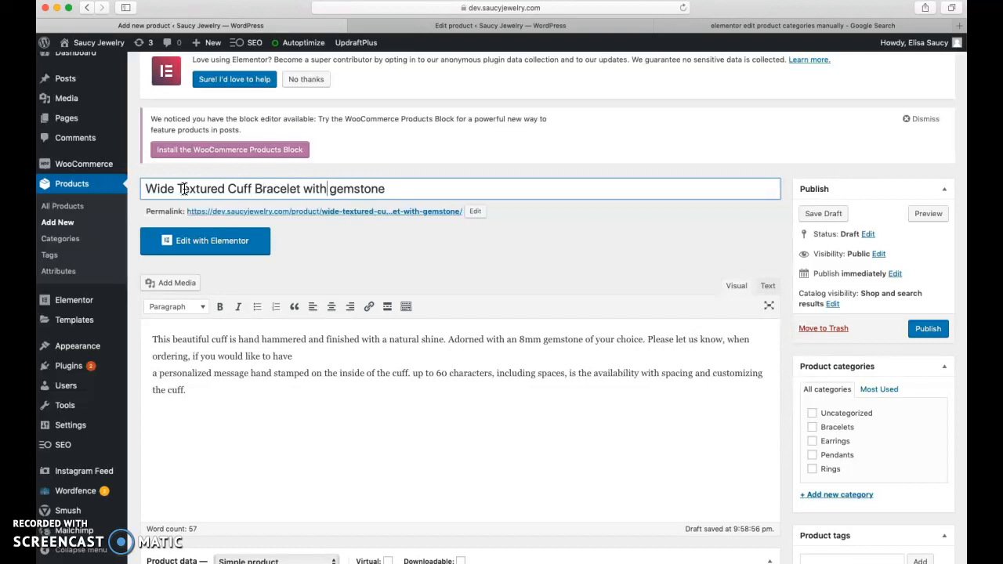
pyautogui.press('Delete')
pyautogui.write('G')
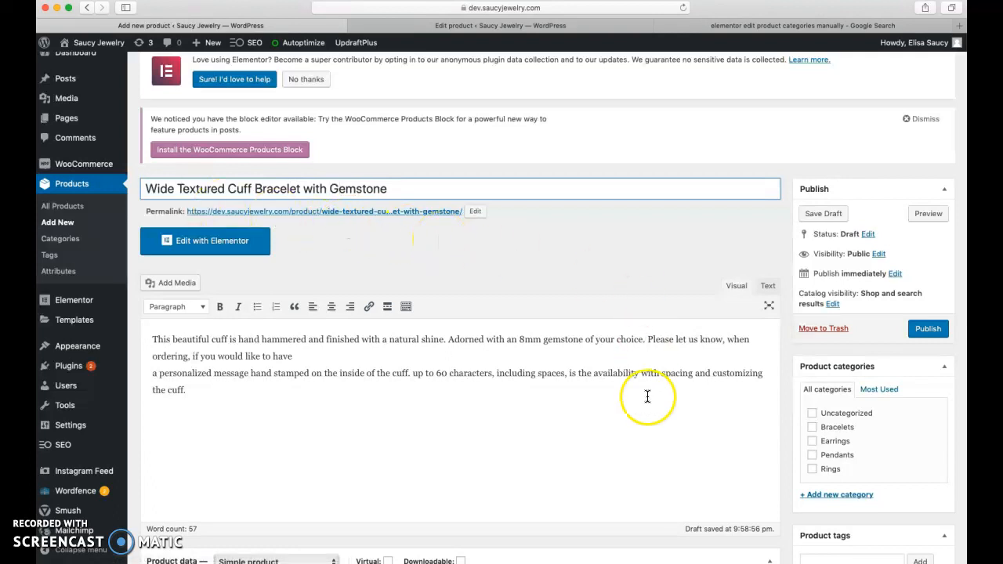
# - Assign the cuff product to the Bracelets category and save it as a draft
pyautogui.click(812, 429)
pyautogui.click(820, 216)
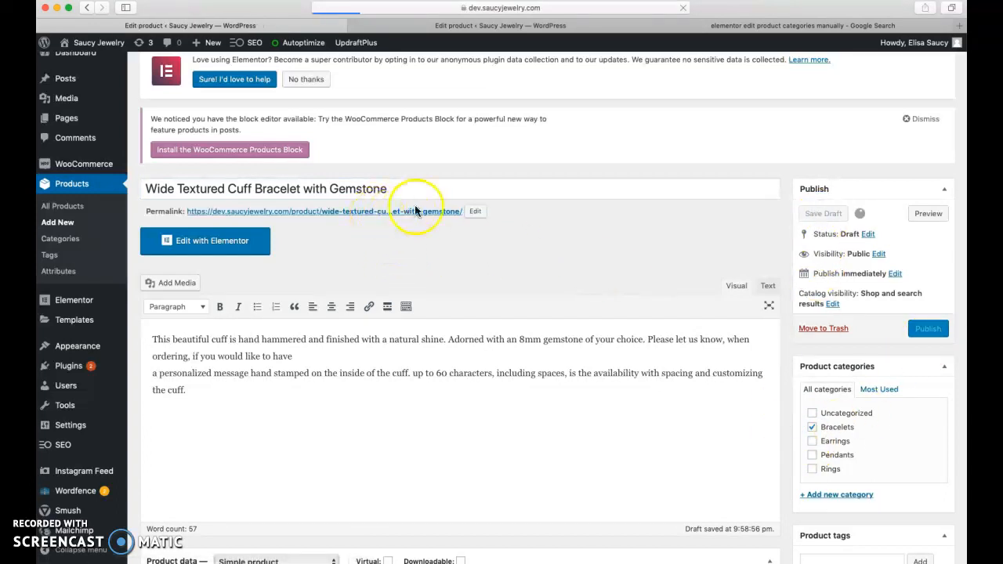
# - Open the cuff product's permalink slug for editing and examine how it matches the product name
pyautogui.scroll(-3, 376, 439)
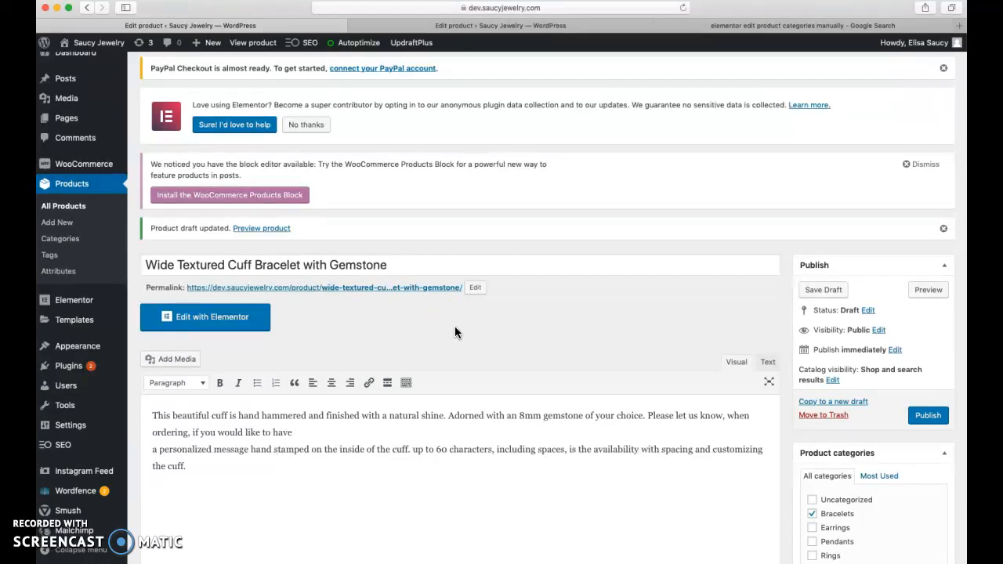
pyautogui.click(475, 287)
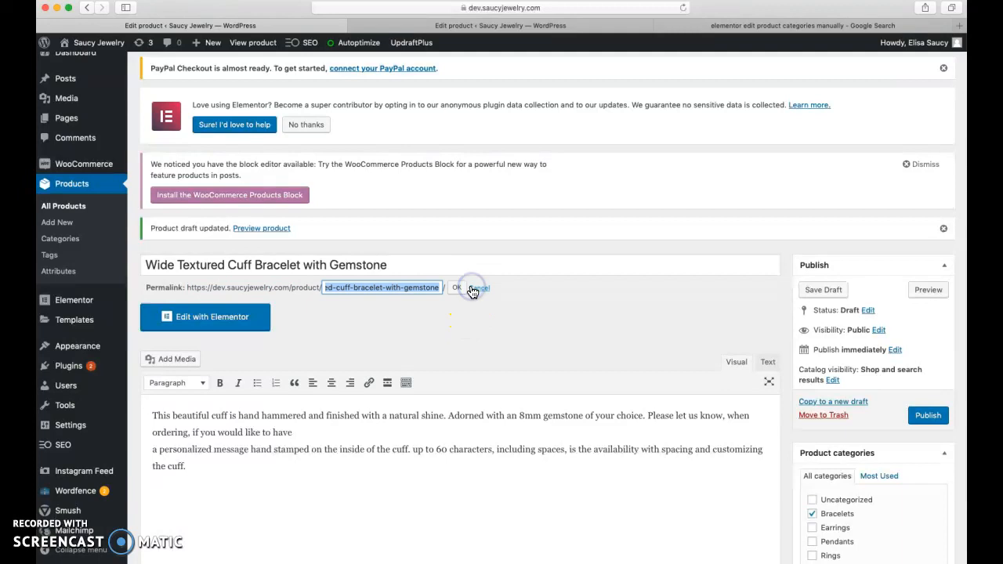
pyautogui.click(429, 324)
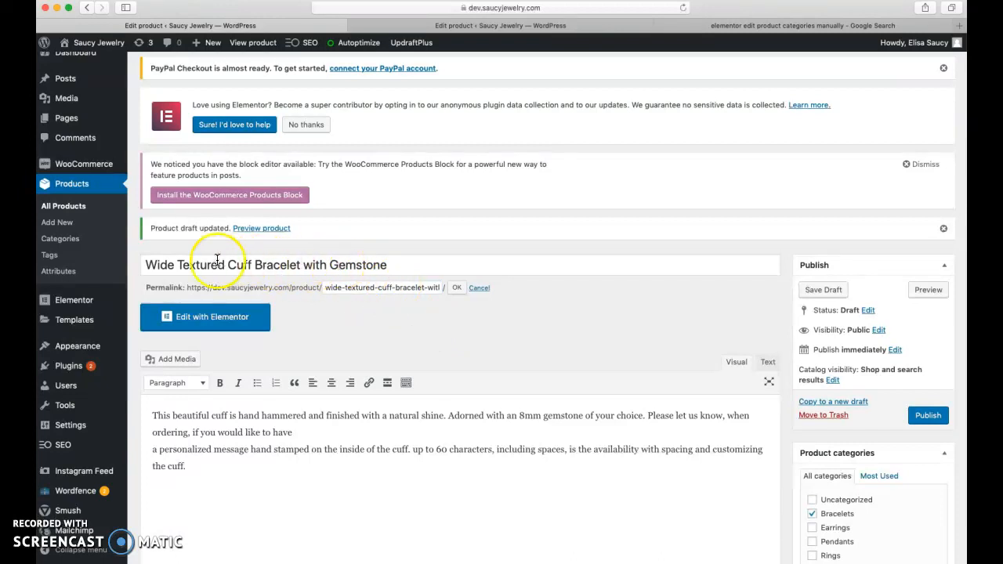
# - Change the cuff's product type to Variable product
pyautogui.scroll(-5, 389, 325)
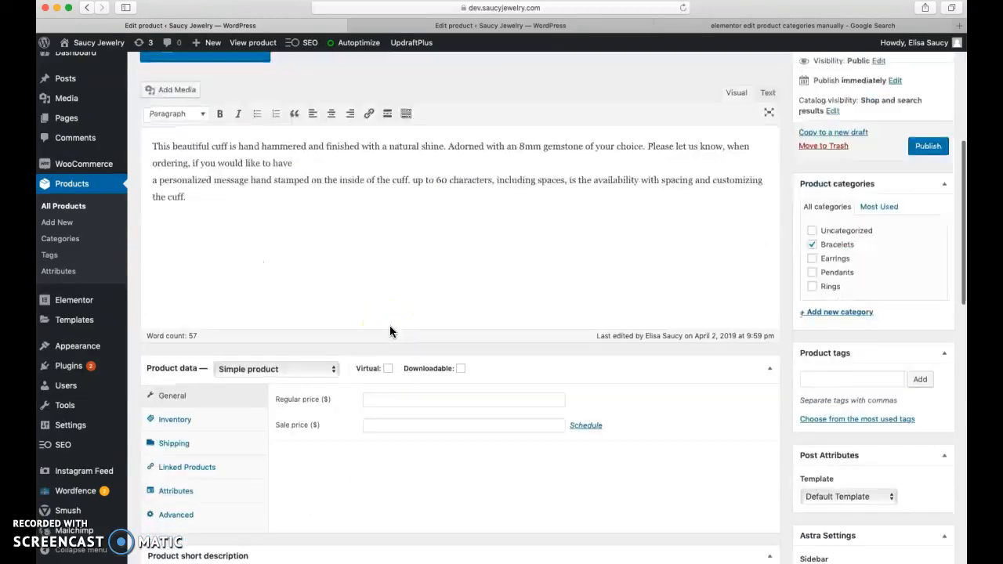
pyautogui.click(299, 369)
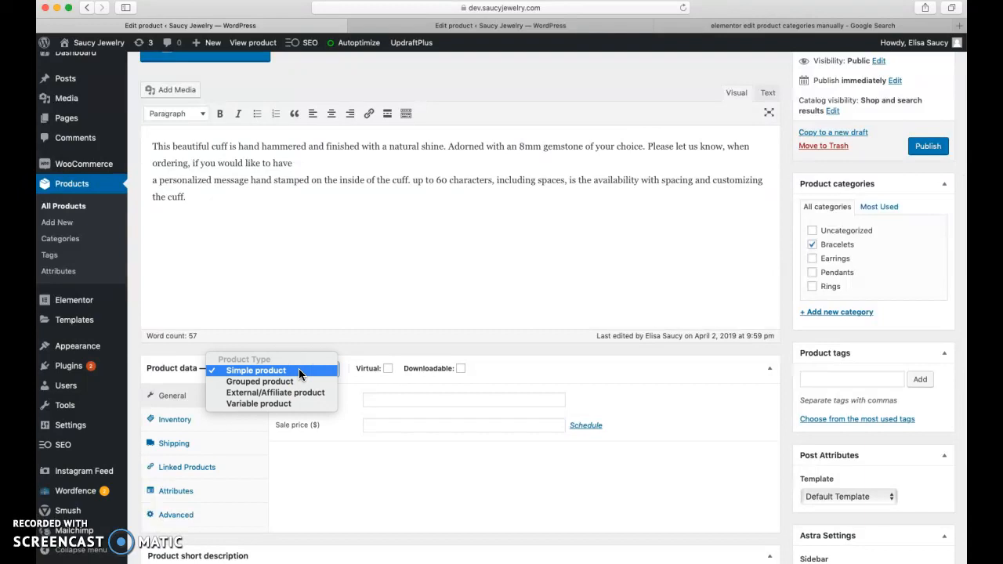
pyautogui.click(291, 403)
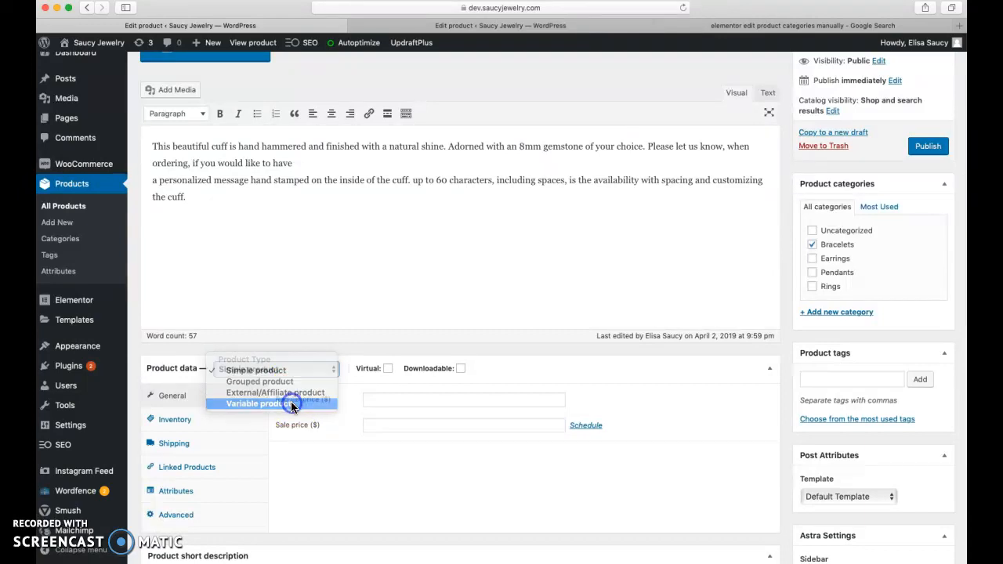
# - Check the cuff product's attribute and variation settings to see what is needed before adding variations
pyautogui.scroll(-3, 291, 403)
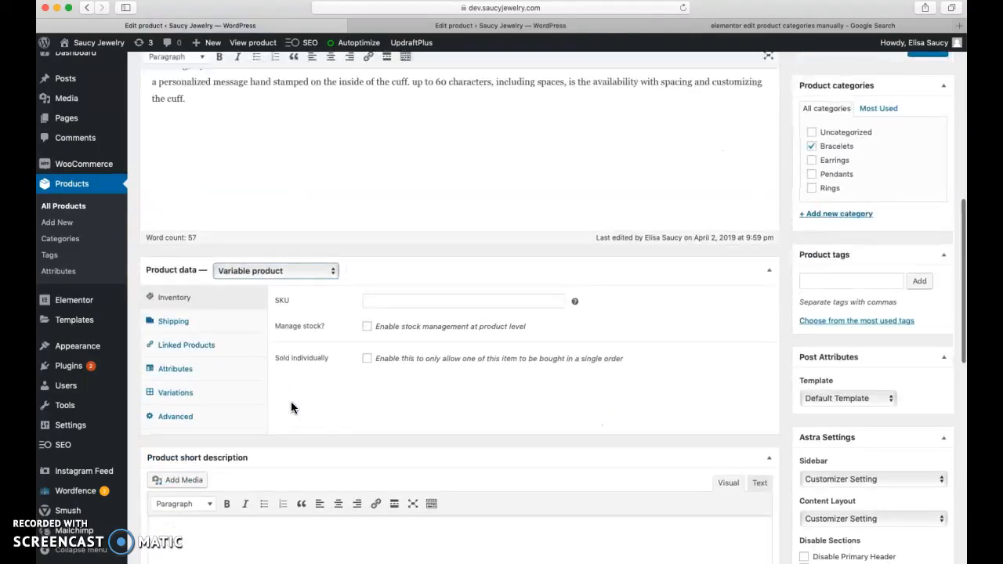
pyautogui.click(168, 371)
pyautogui.click(181, 400)
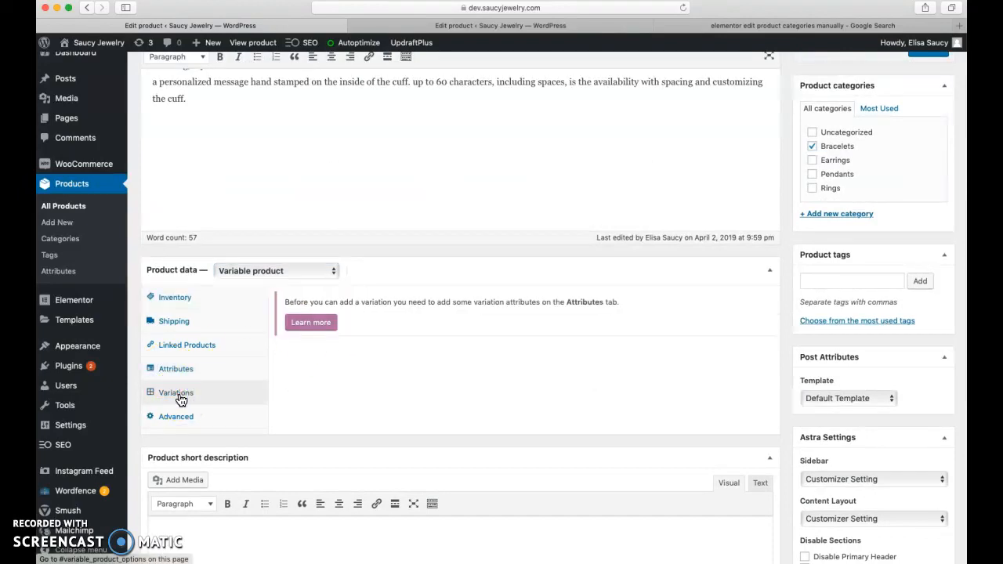
pyautogui.click(177, 370)
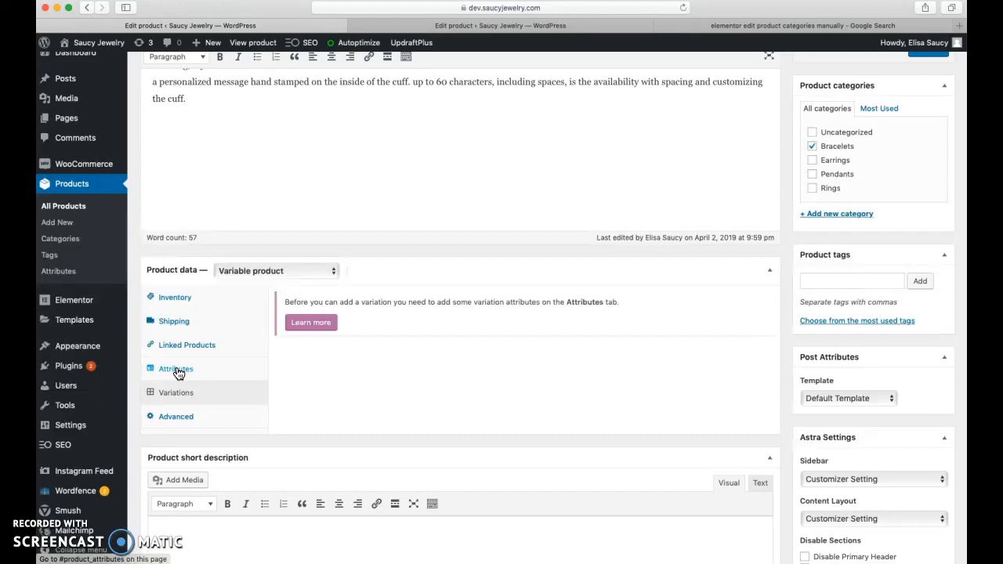
pyautogui.click(178, 394)
pyautogui.click(176, 372)
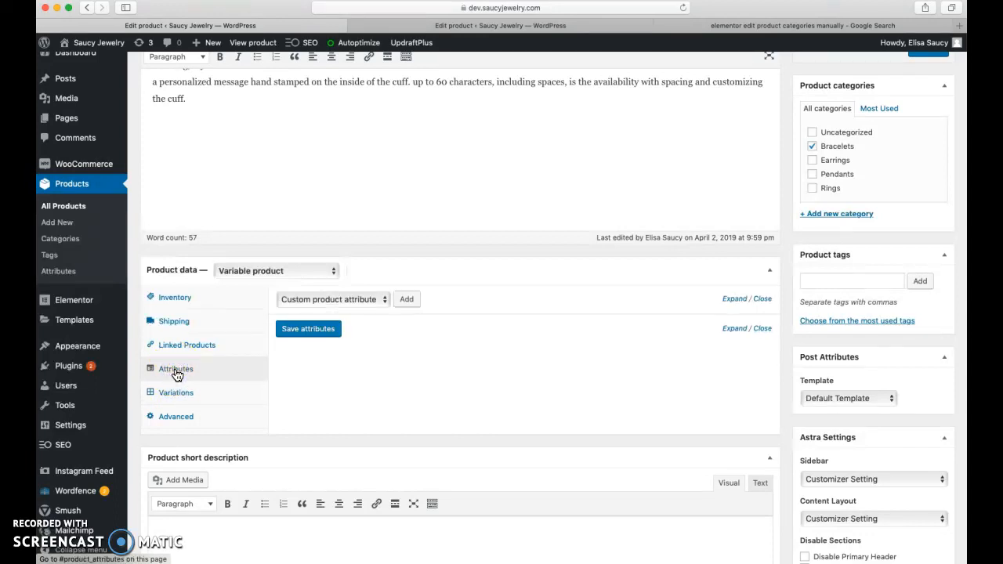
# - Add a custom product attribute named Gemstone and enable it for variations
pyautogui.click(424, 299)
pyautogui.click(410, 299)
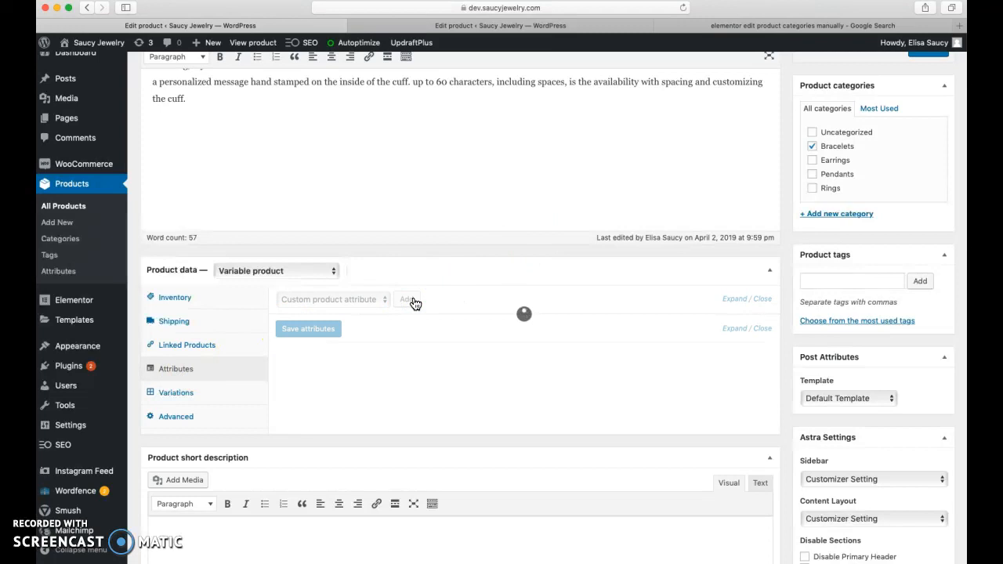
pyautogui.click(325, 370)
pyautogui.click(314, 369)
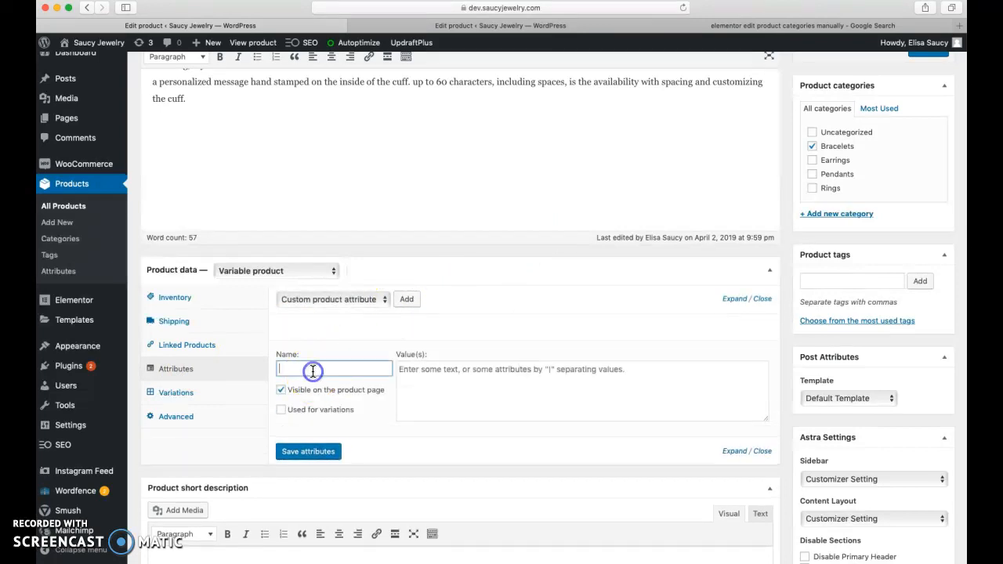
pyautogui.write('Gemstone')
pyautogui.click(280, 409)
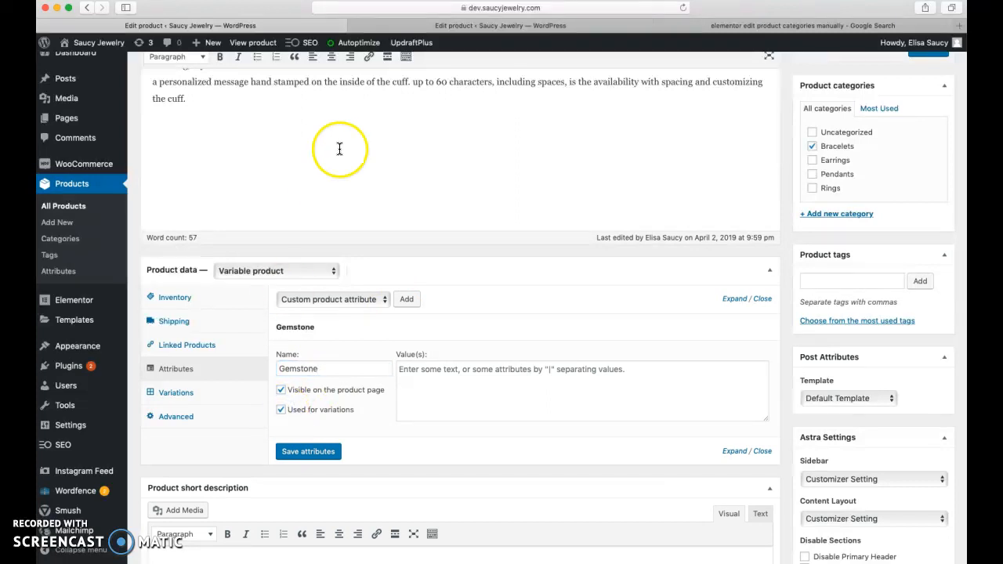
# - Copy the pipe-separated gemstone list, Garnet through Moonstone, from the other open product's Gemstone attribute into the cuff's Gemstone values
pyautogui.click(423, 25)
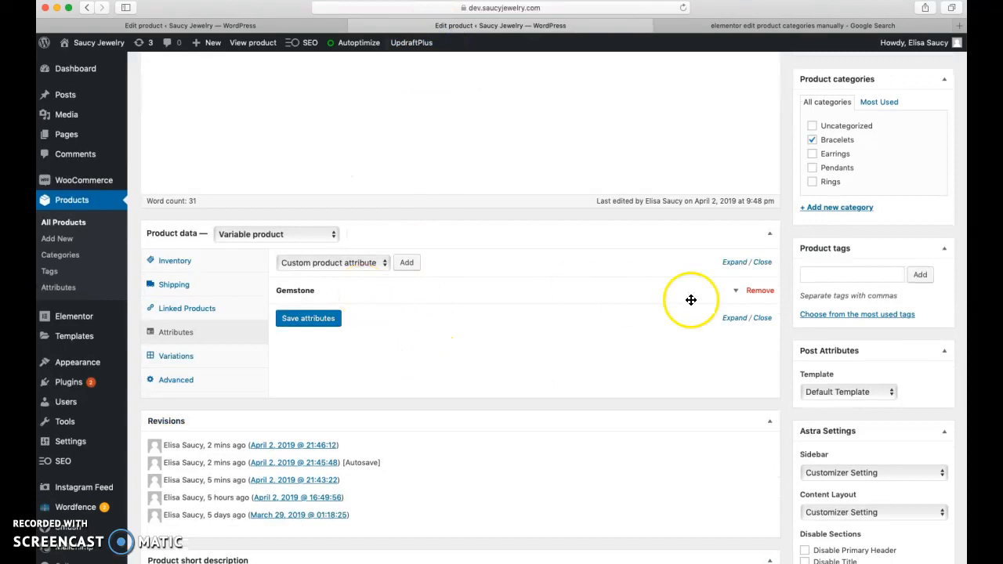
pyautogui.click(735, 293)
pyautogui.moveTo(655, 345); pyautogui.dragTo(392, 336)
pyautogui.press('super+c')
pyautogui.click(297, 25)
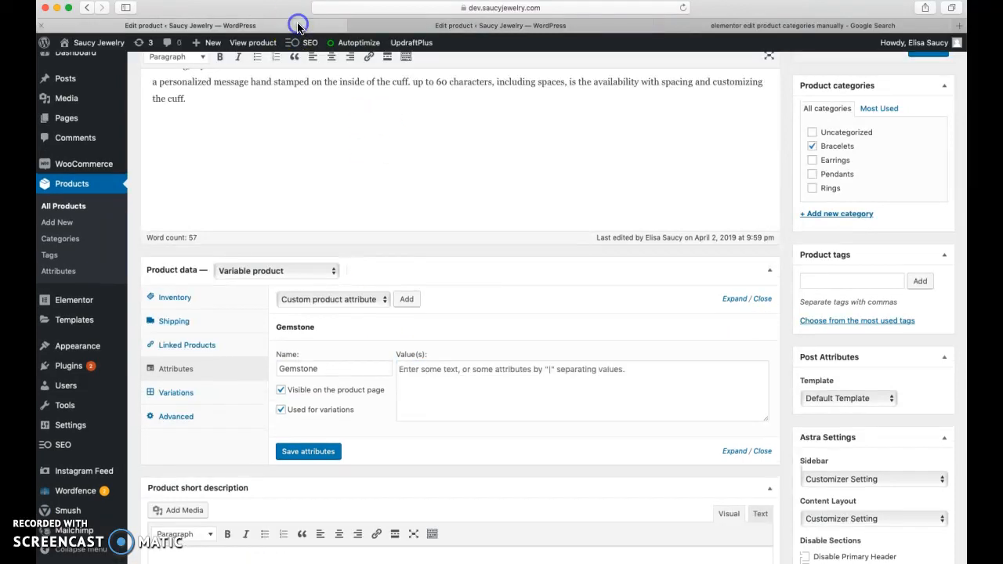
pyautogui.click(419, 374)
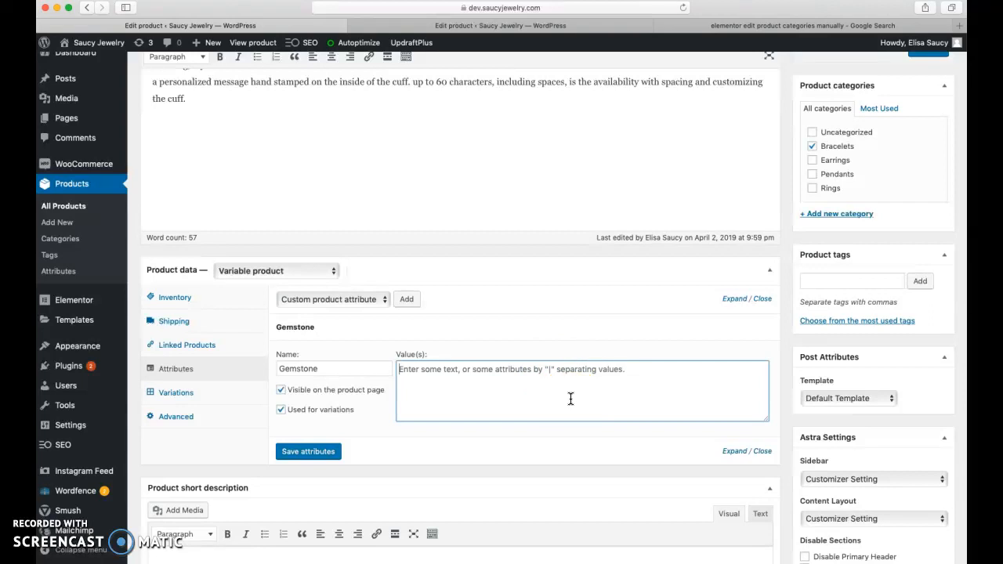
pyautogui.press('super+v')
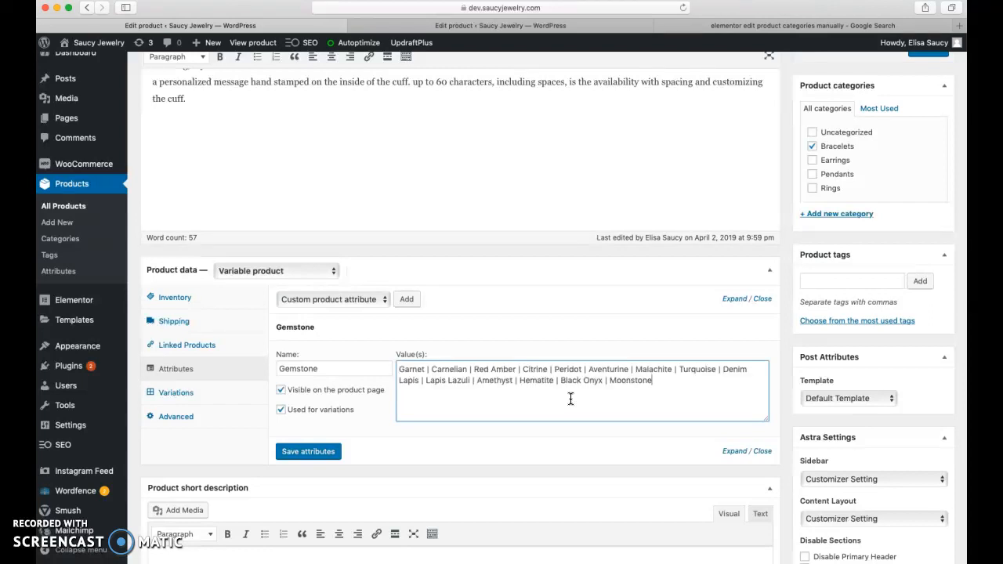
# - Save the cuff's Gemstone attribute and save the product draft
pyautogui.click(302, 455)
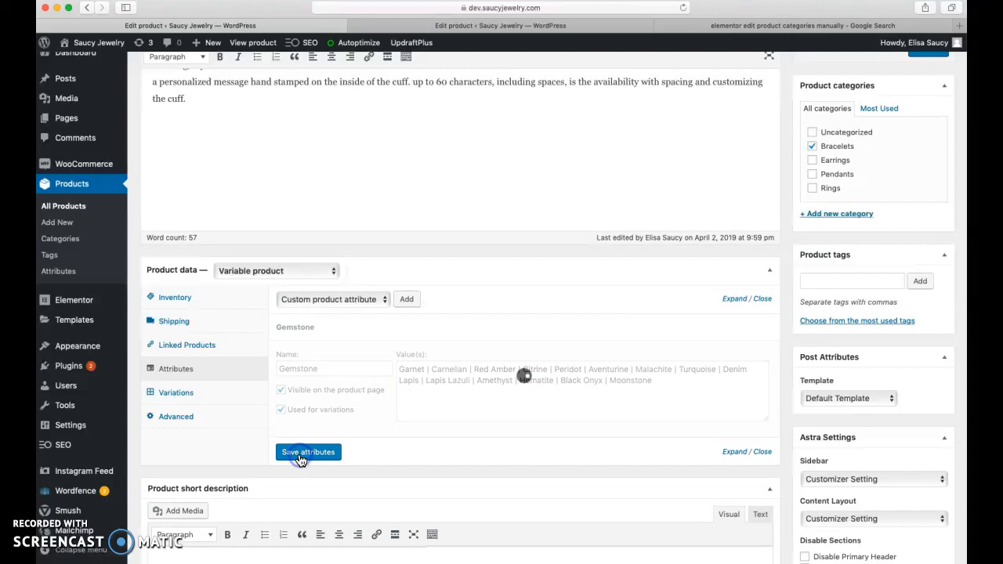
pyautogui.scroll(5, 626, 231)
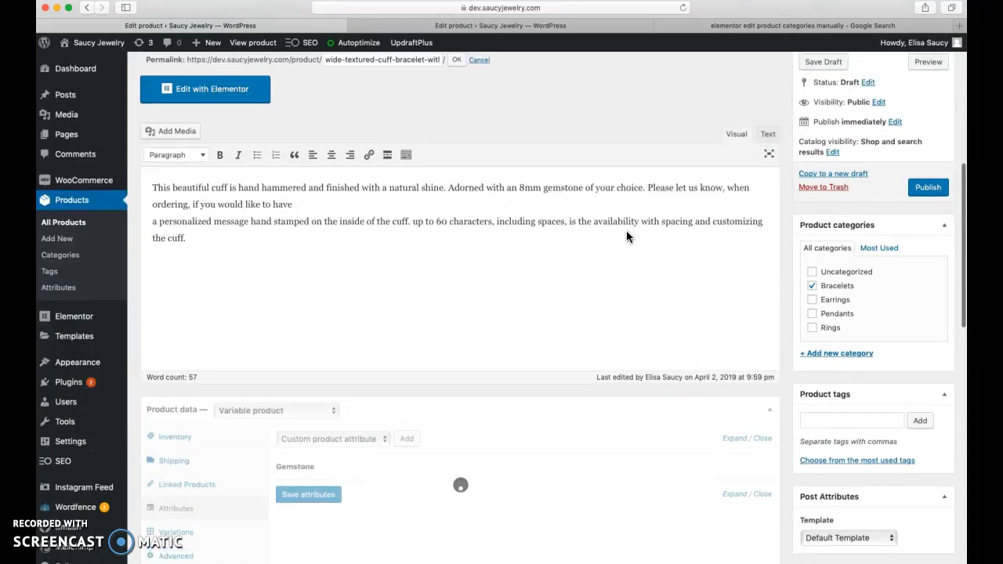
pyautogui.click(830, 85)
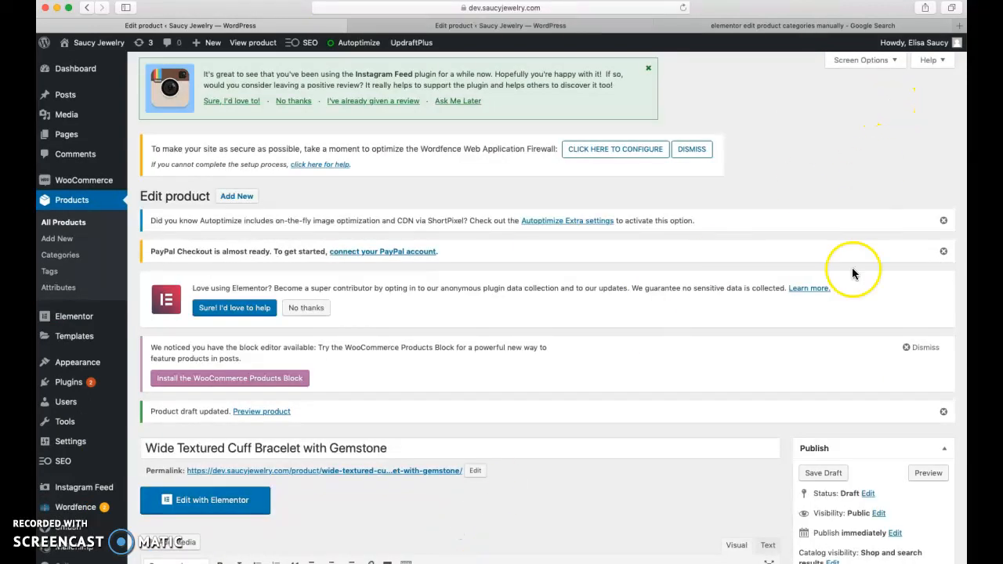
# - Create variations from all attributes for the cuff product and accept linking every gemstone combination
pyautogui.scroll(-5, 670, 516)
pyautogui.scroll(-10, 669, 516)
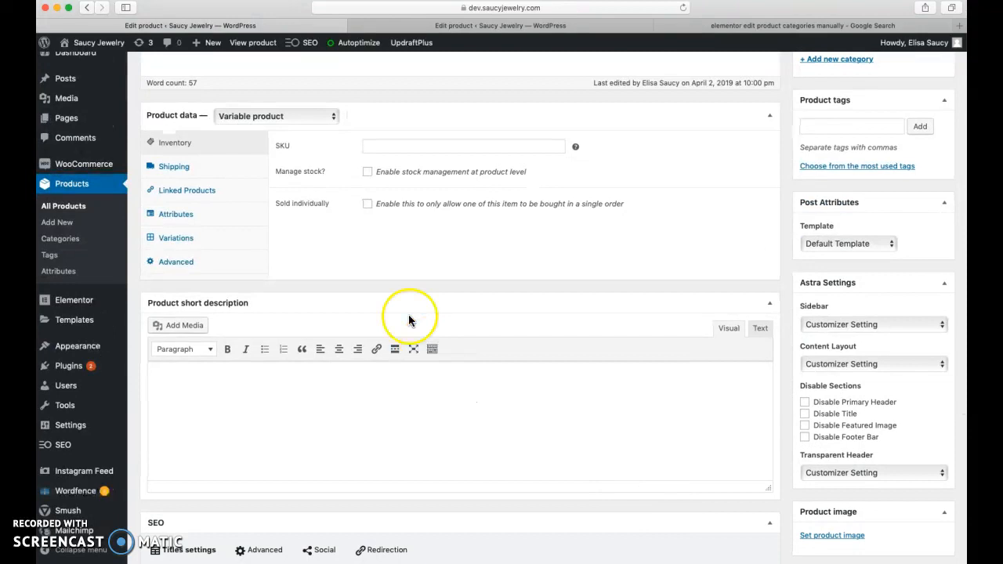
pyautogui.click(171, 241)
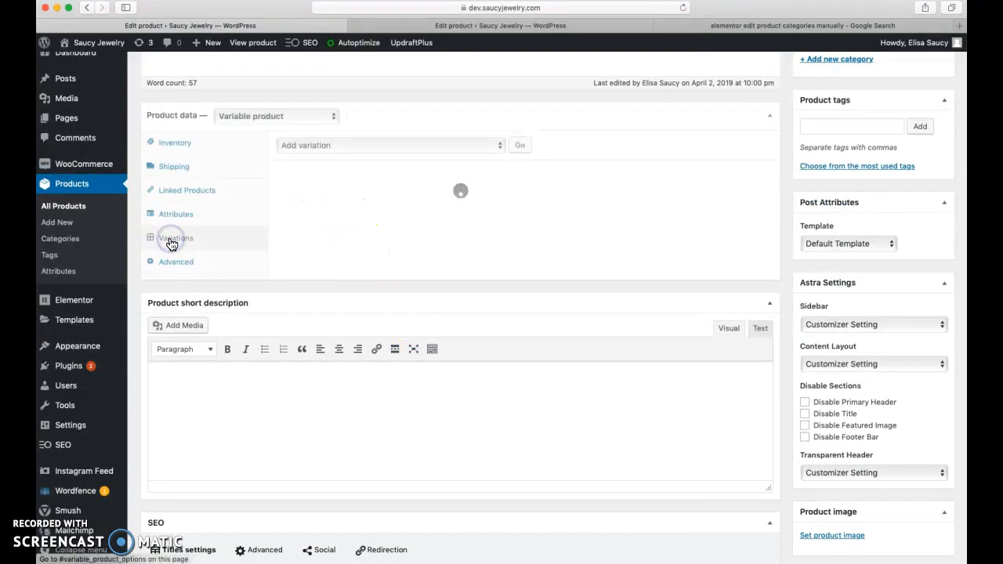
pyautogui.click(500, 146)
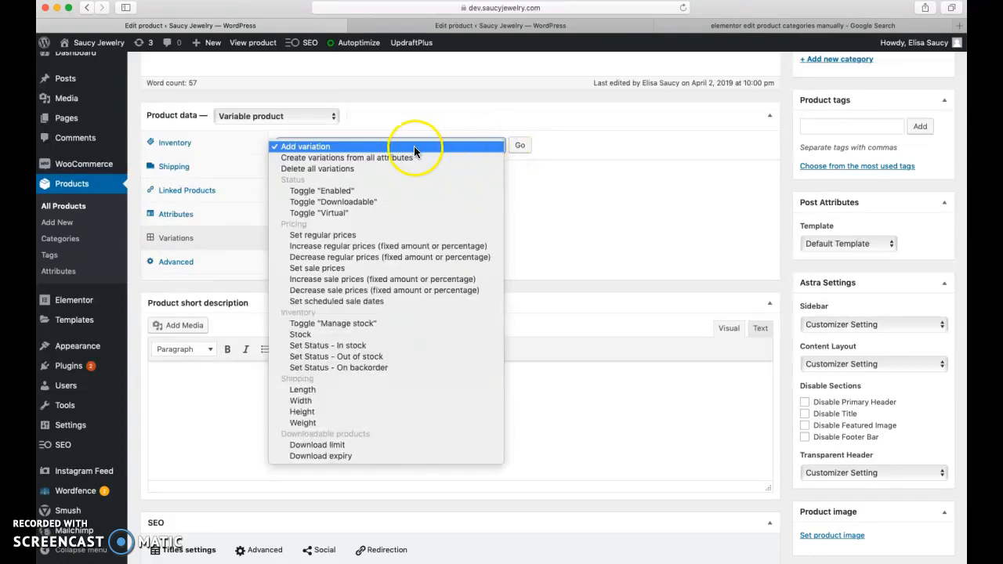
pyautogui.click(351, 157)
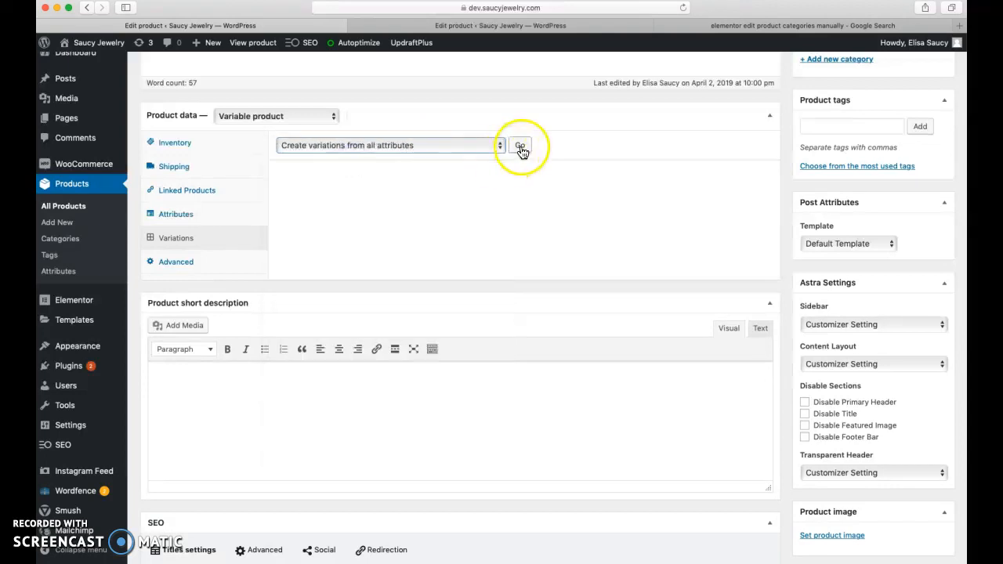
pyautogui.click(521, 149)
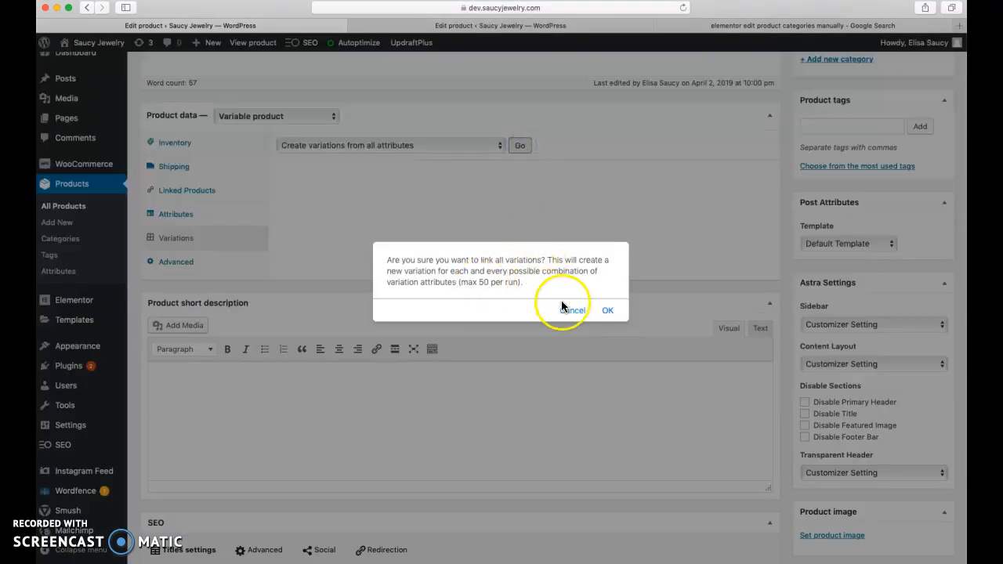
pyautogui.click(607, 310)
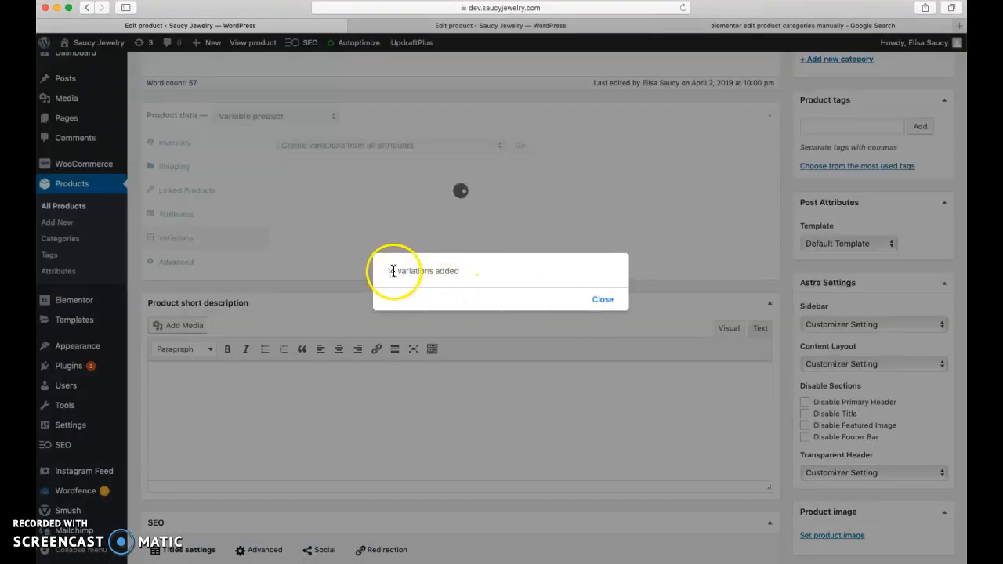
pyautogui.click(606, 301)
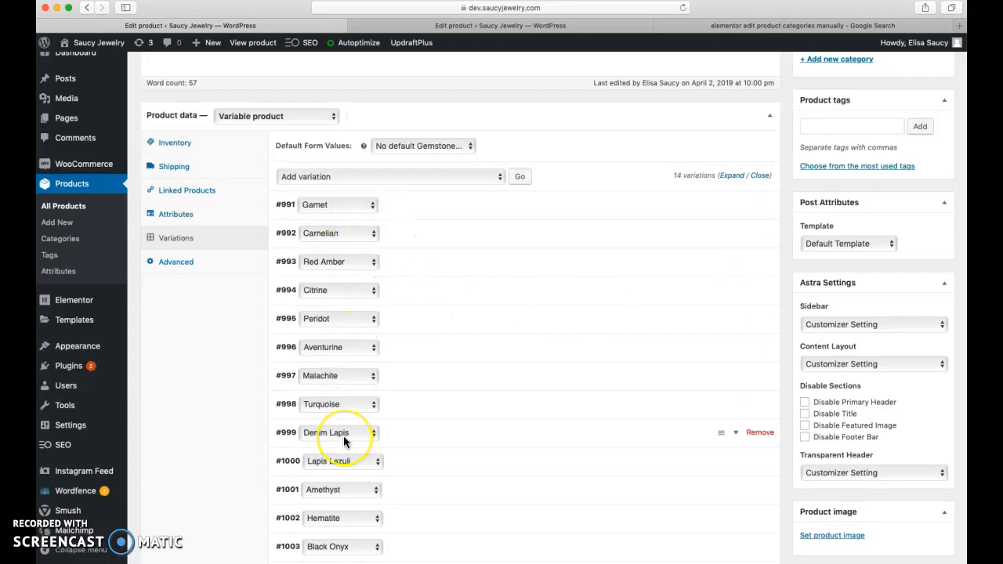
# - Look over the generated gemstone variations and set the default form value to Turquoise
pyautogui.scroll(-3, 343, 438)
pyautogui.scroll(3, 343, 441)
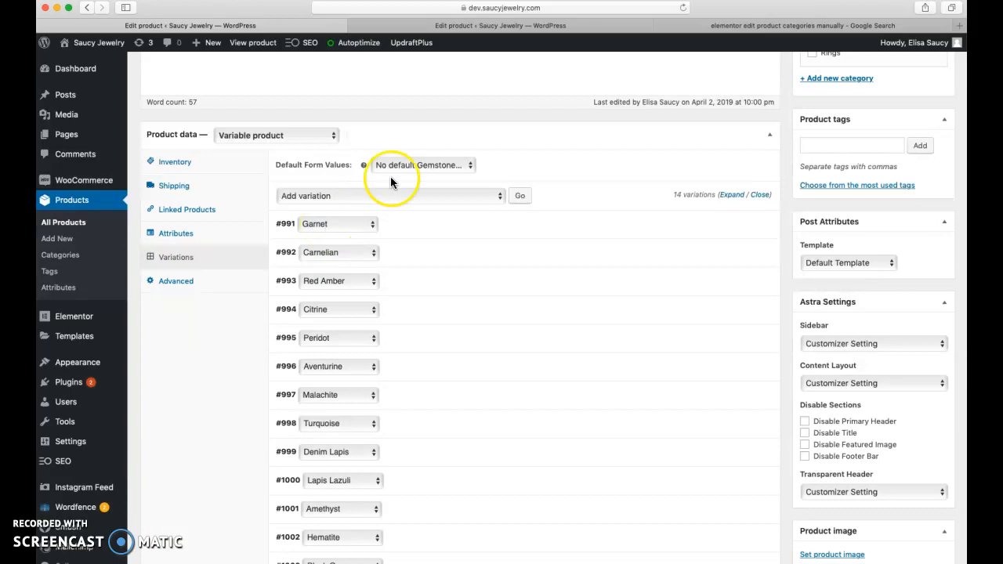
pyautogui.click(416, 164)
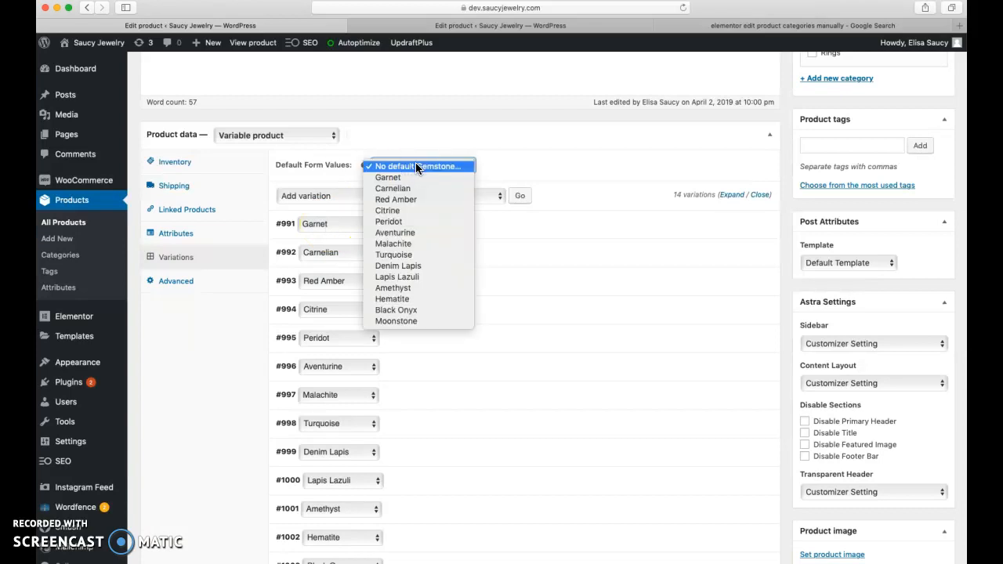
pyautogui.click(407, 257)
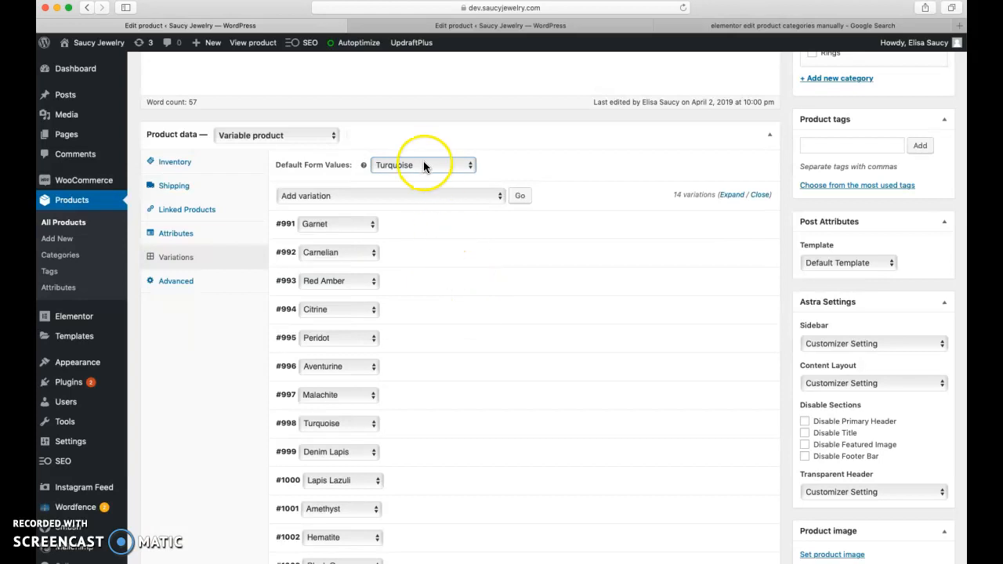
# - Select bracelets-08.jpg, the three stacked gemstone cuffs, from the media library for the product image
pyautogui.scroll(-5, 510, 329)
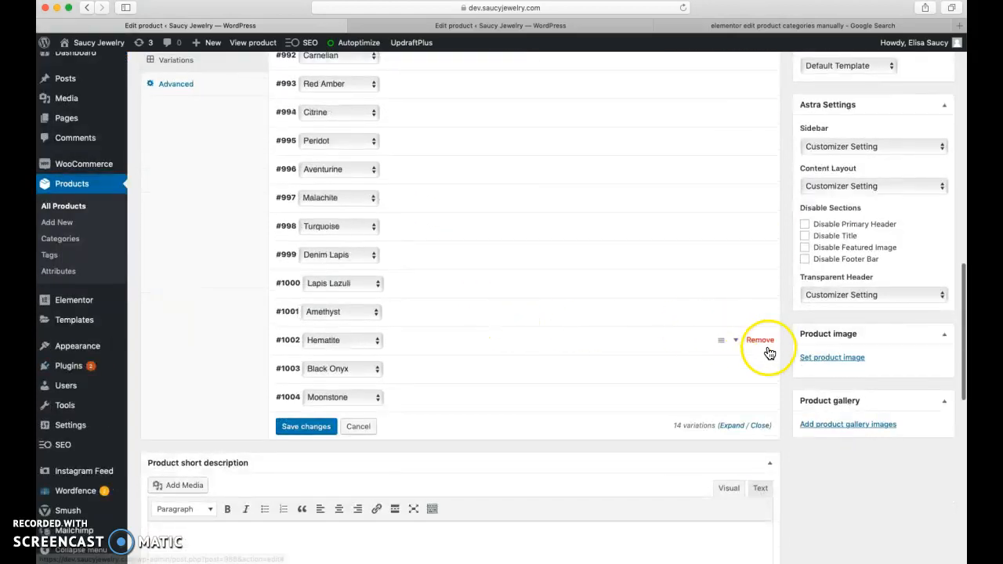
pyautogui.click(806, 363)
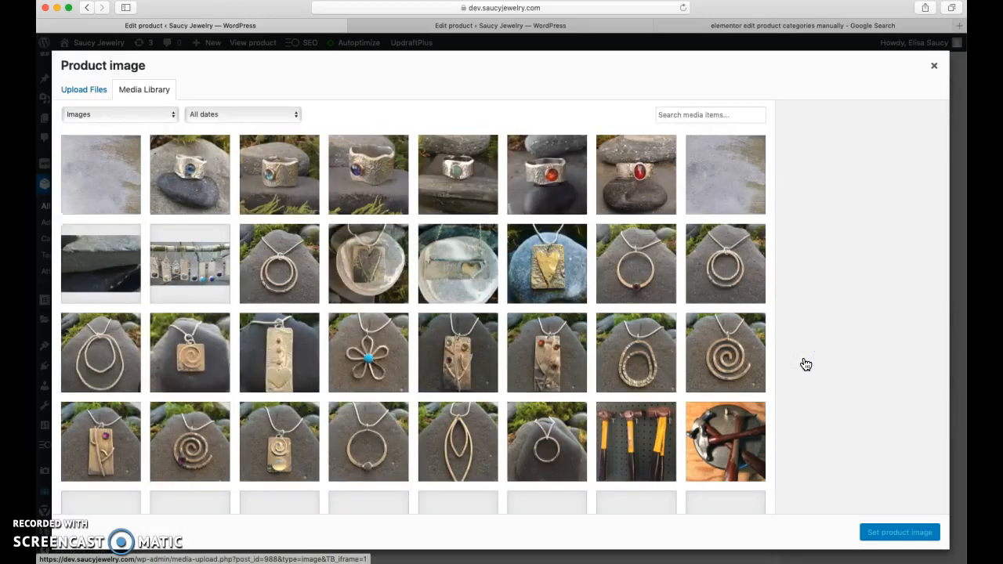
pyautogui.scroll(-10, 581, 457)
pyautogui.scroll(-5, 580, 457)
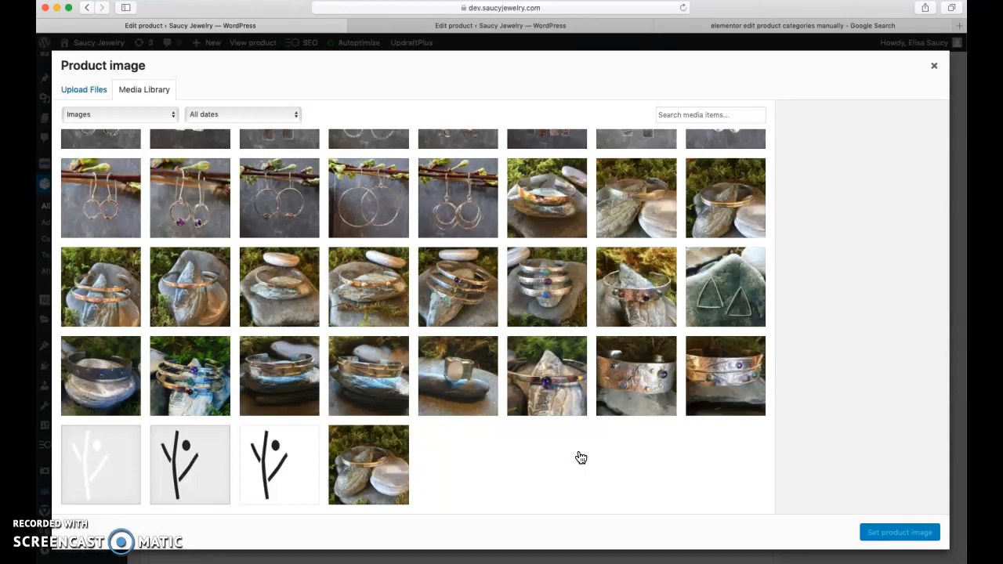
pyautogui.click(459, 301)
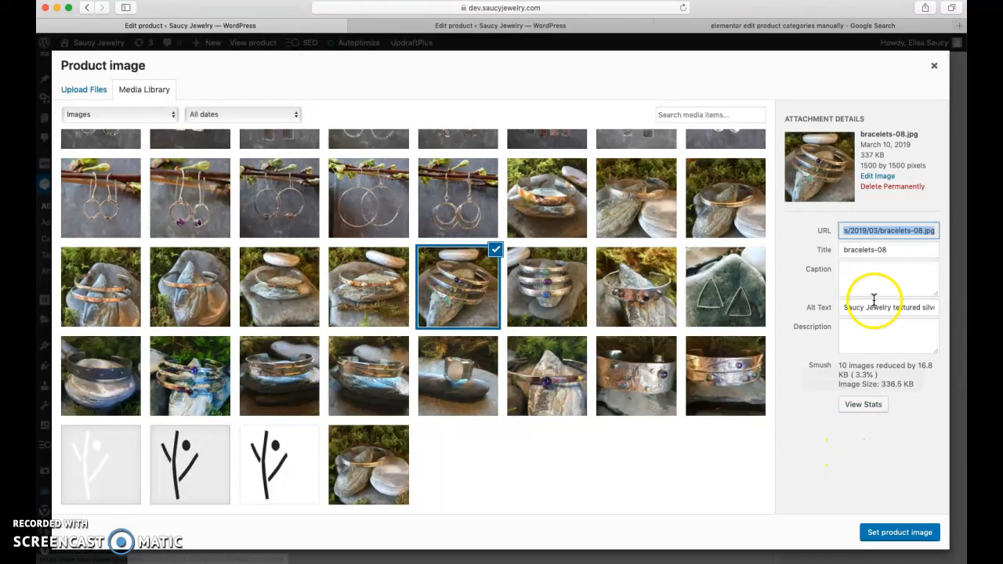
# - Read through the alt text of bracelets-08.jpg and set it as the cuff's product image
pyautogui.click(861, 306)
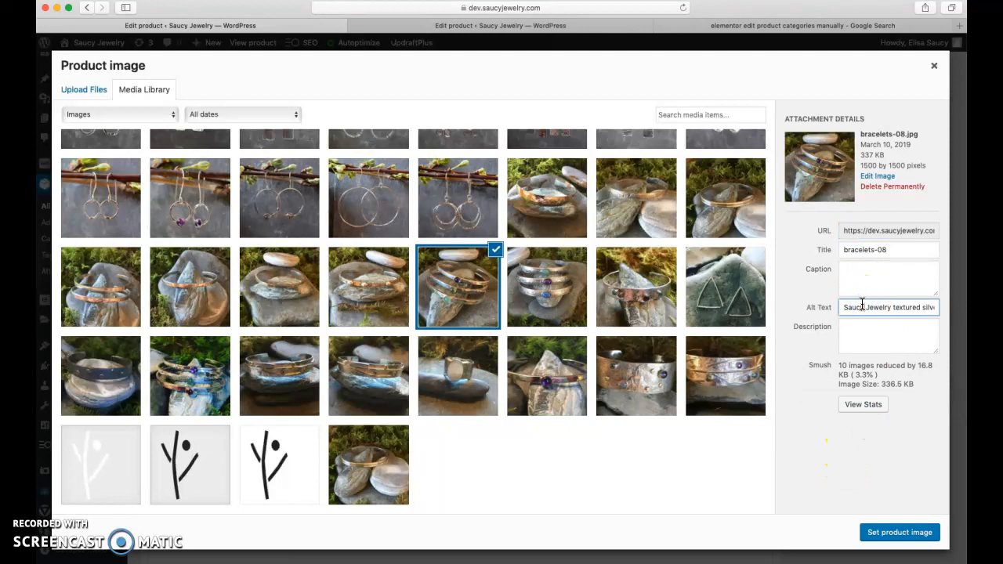
pyautogui.press('Right')
pyautogui.press('Right')
pyautogui.press('Right')
pyautogui.press('Right')
pyautogui.press('Right')
pyautogui.press('Right')
pyautogui.press('Right')
pyautogui.press('Right')
pyautogui.press('Right')
pyautogui.press('Right')
pyautogui.press('Right')
pyautogui.press('Left')
pyautogui.press('Left')
pyautogui.press('Left')
pyautogui.press('Left')
pyautogui.press('Left')
pyautogui.press('Left')
pyautogui.press('Left')
pyautogui.press('Left')
pyautogui.press('Left')
pyautogui.press('Left')
pyautogui.press('Left')
pyautogui.press('Left')
pyautogui.click(887, 532)
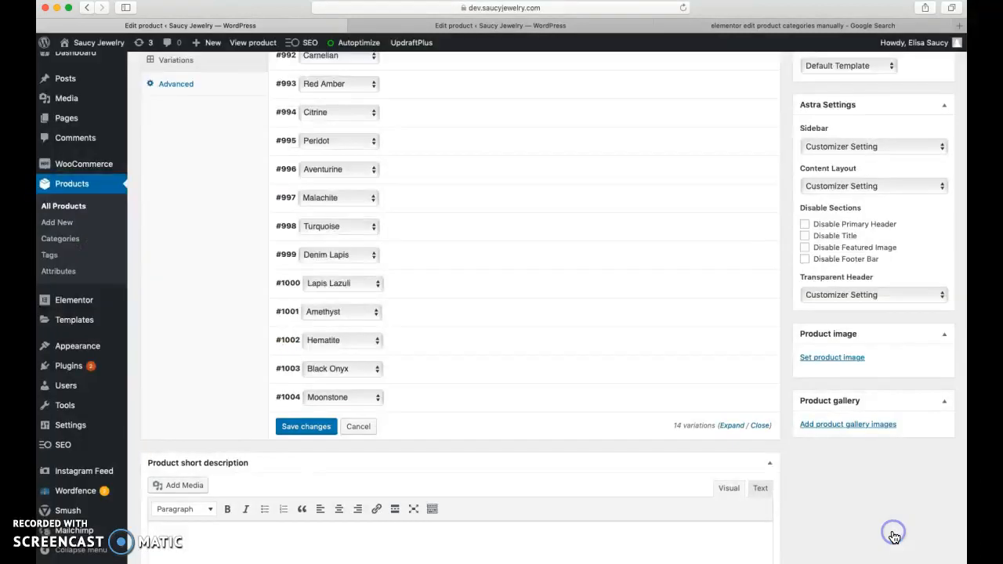
# - Add random-04.jpg from the media library to the cuff's product gallery
pyautogui.scroll(-3, 893, 536)
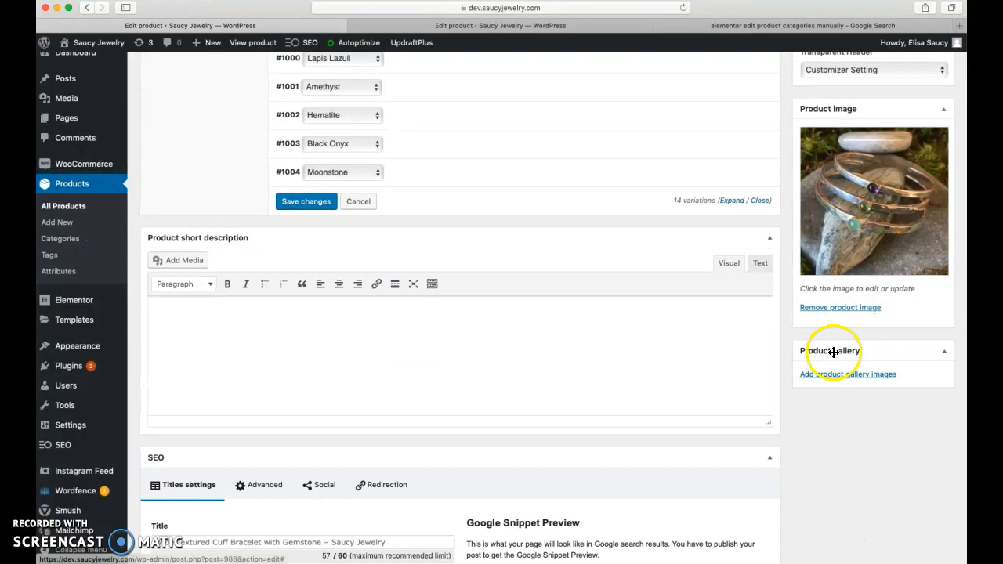
pyautogui.click(837, 375)
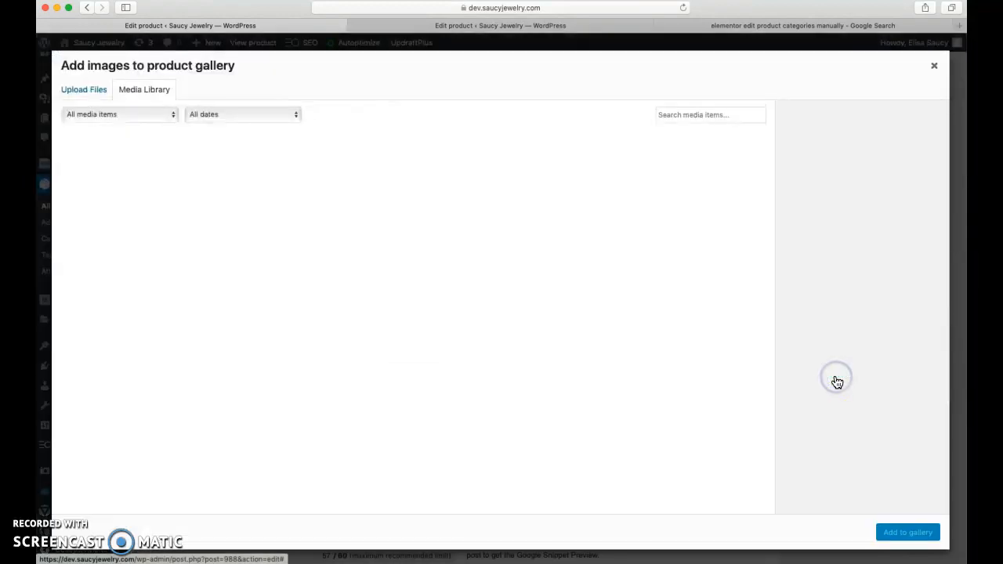
pyautogui.scroll(-10, 575, 421)
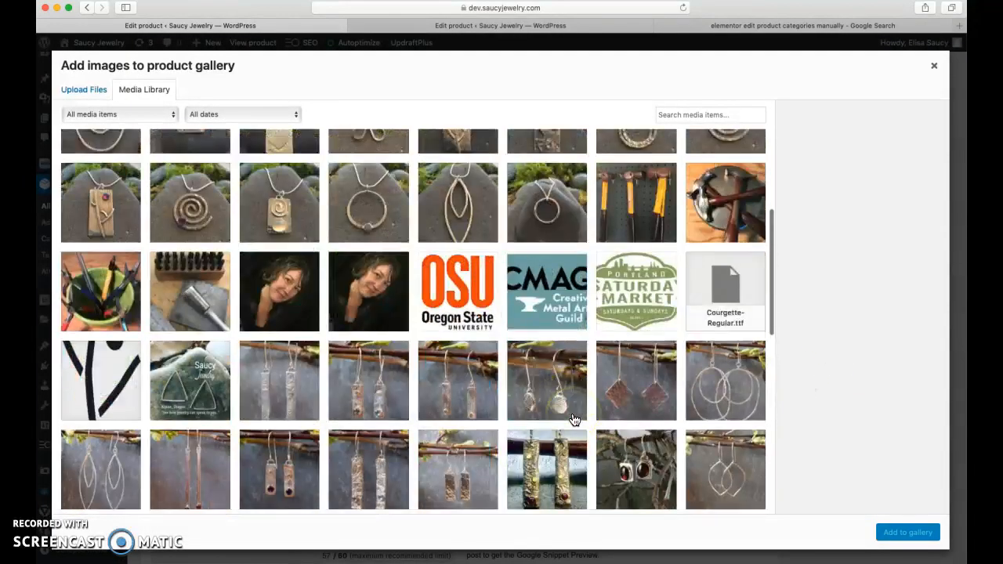
pyautogui.scroll(-3, 574, 421)
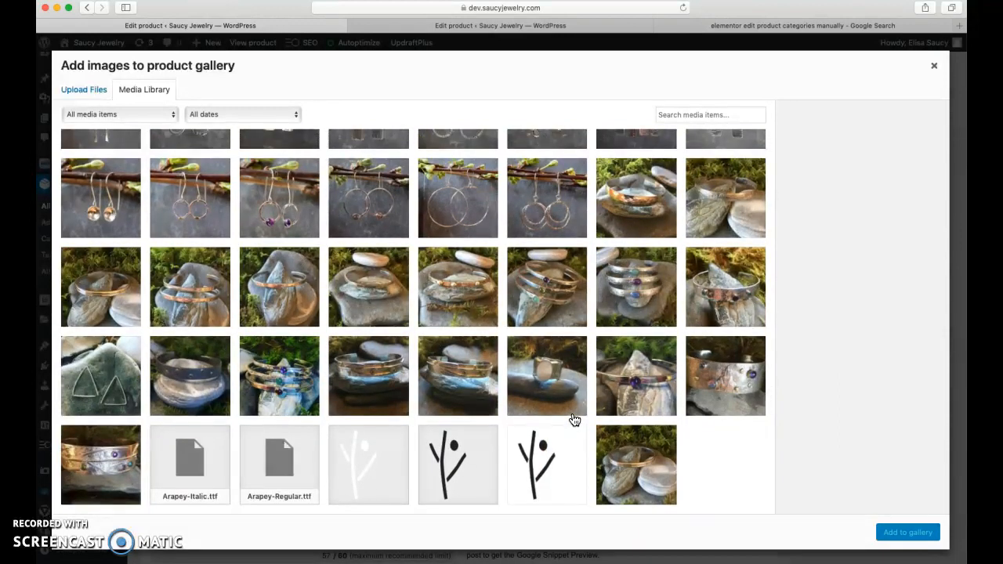
pyautogui.click(557, 275)
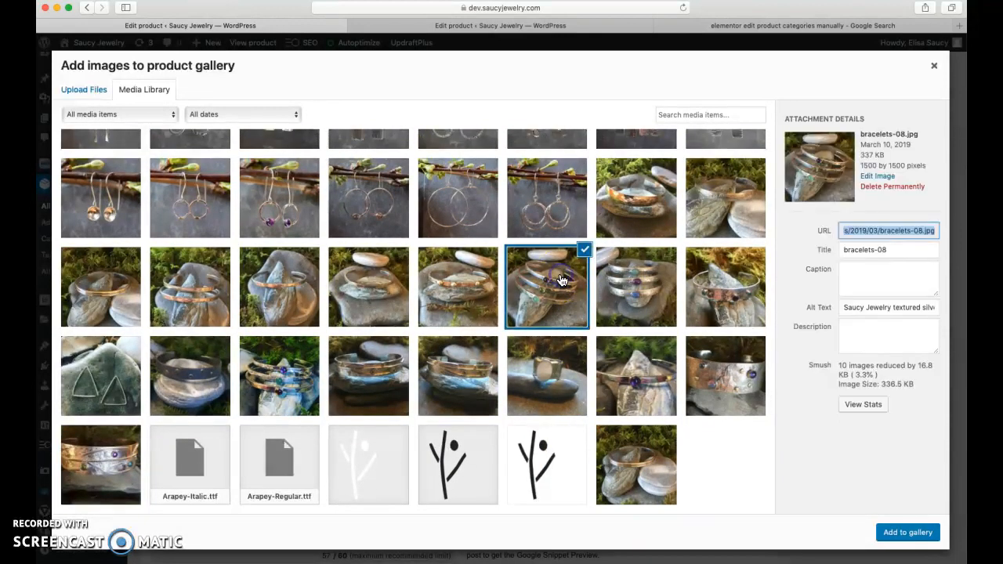
pyautogui.click(297, 385)
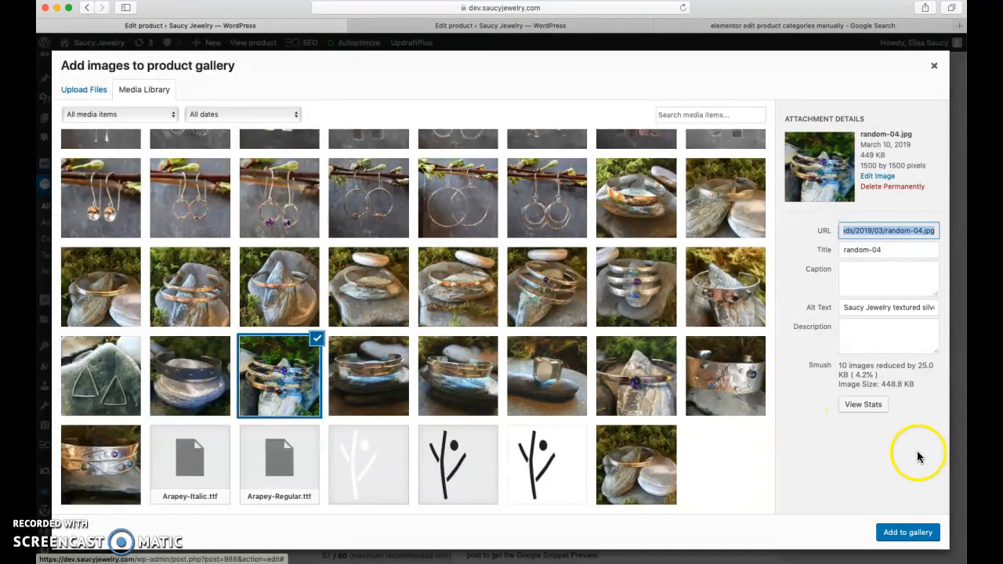
pyautogui.click(903, 536)
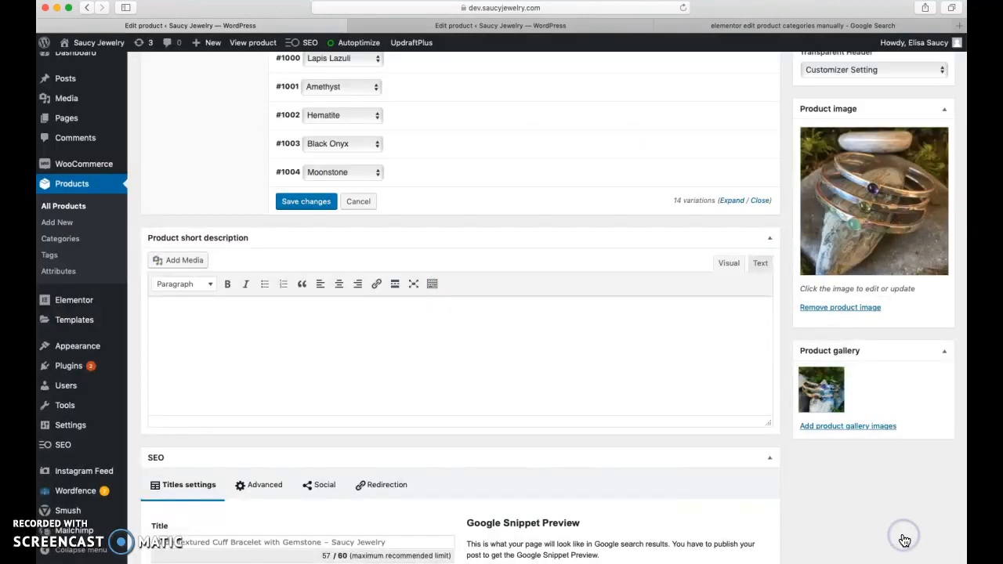
# - Add the bracelets-08.jpg photo to the product gallery as a second image
pyautogui.click(847, 429)
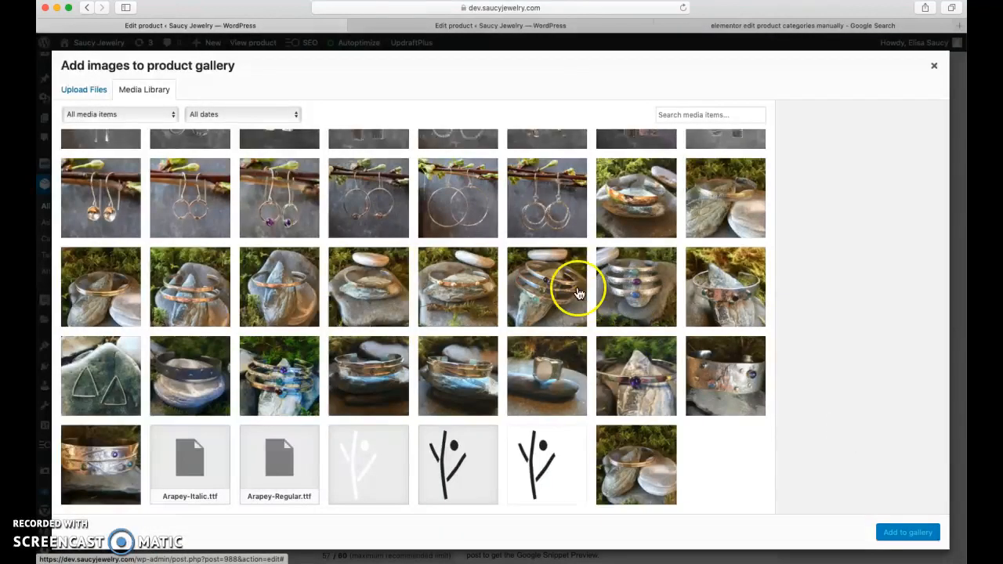
pyautogui.click(558, 291)
pyautogui.click(898, 532)
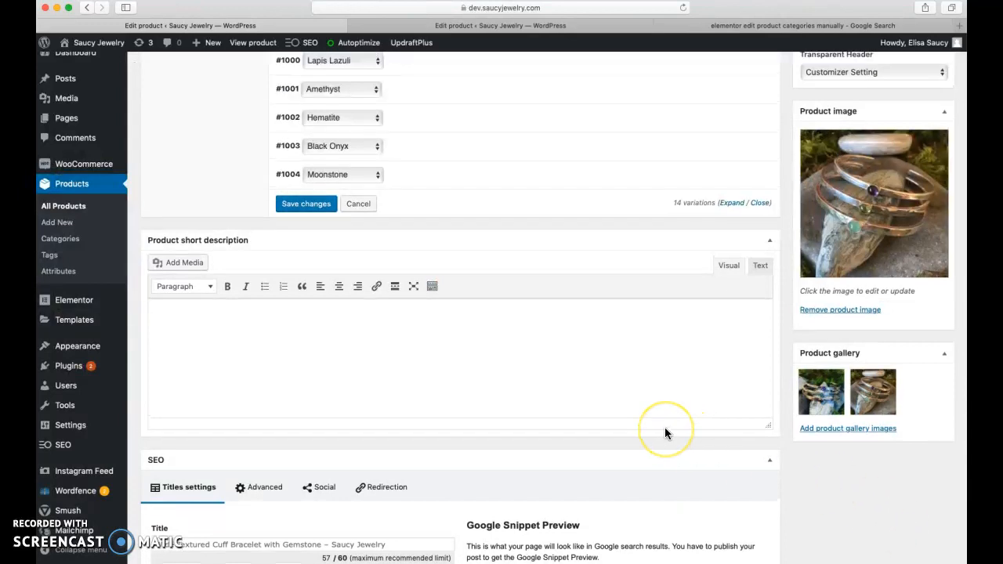
# - Check the cuff's saved Gemstone attribute and return to its list of gemstone variations
pyautogui.scroll(3, 664, 430)
pyautogui.scroll(3, 664, 427)
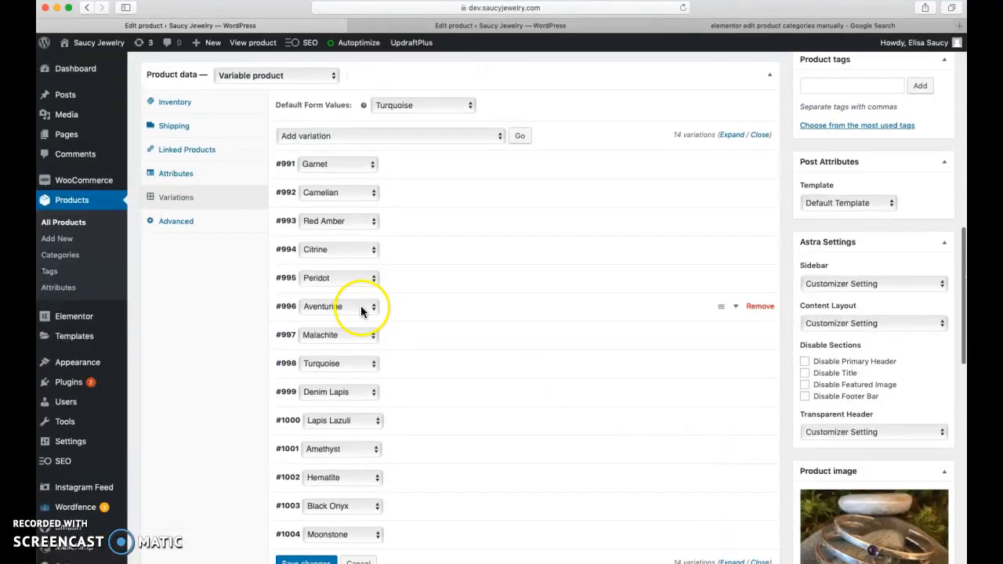
pyautogui.click(182, 177)
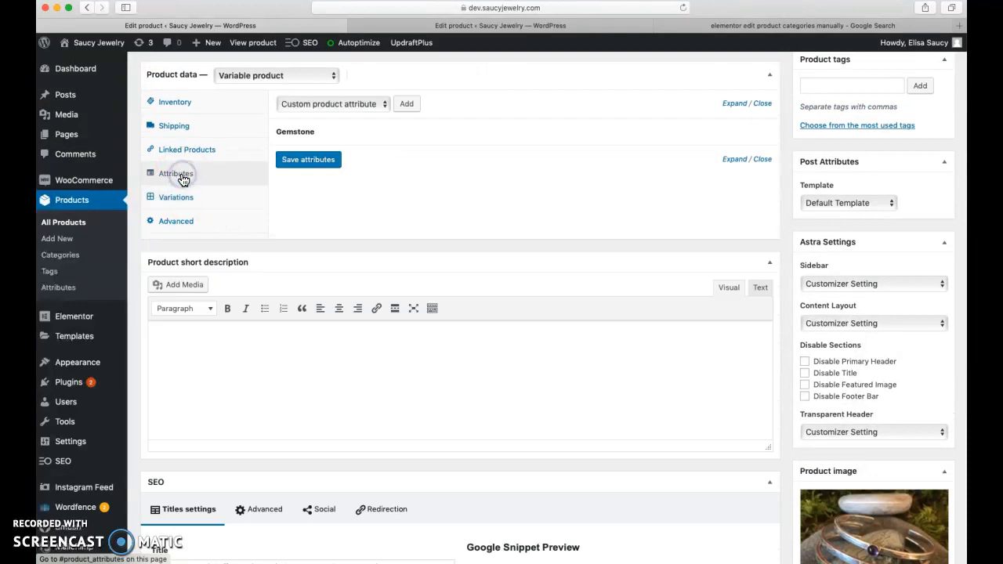
pyautogui.click(180, 198)
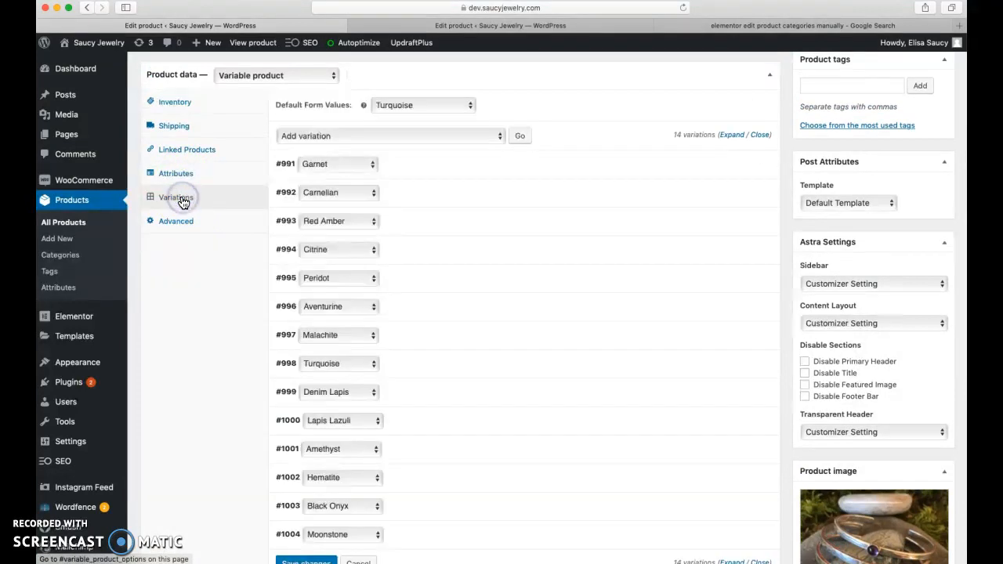
# - Set the regular price of all the cuff's gemstone variations to 98 in bulk and save the variation changes
pyautogui.click(318, 139)
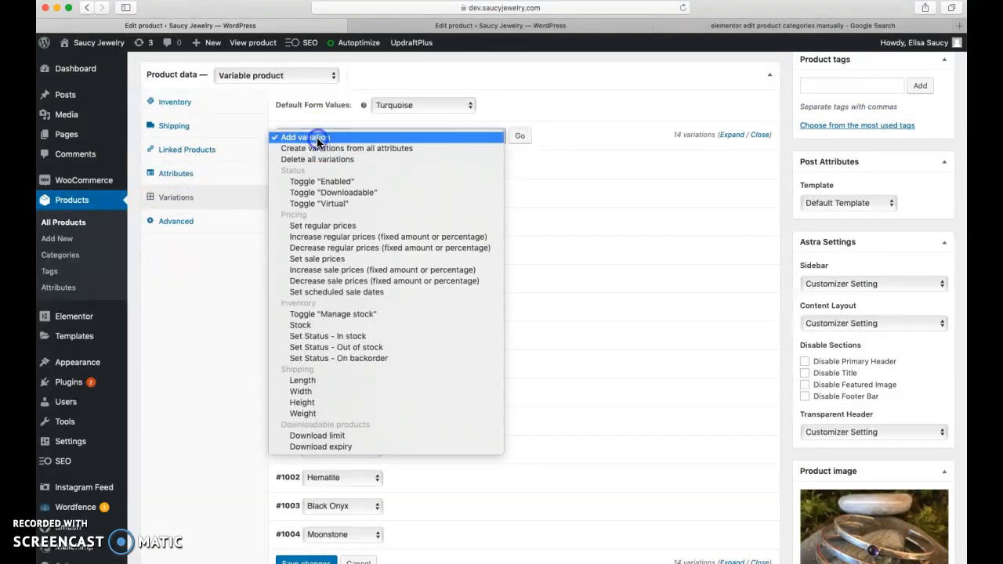
pyautogui.click(317, 223)
pyautogui.click(519, 135)
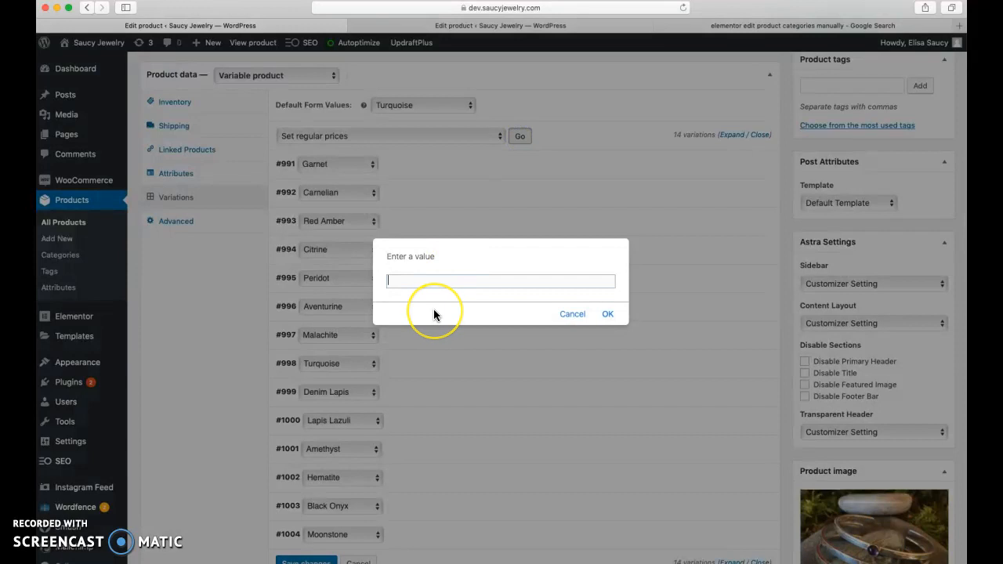
pyautogui.write('98.')
pyautogui.click(608, 315)
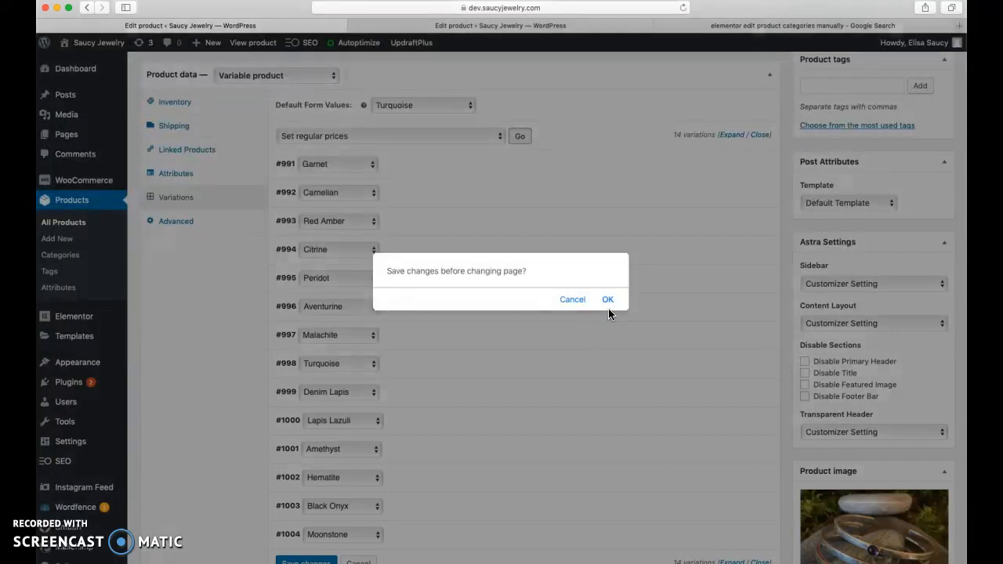
pyautogui.click(608, 303)
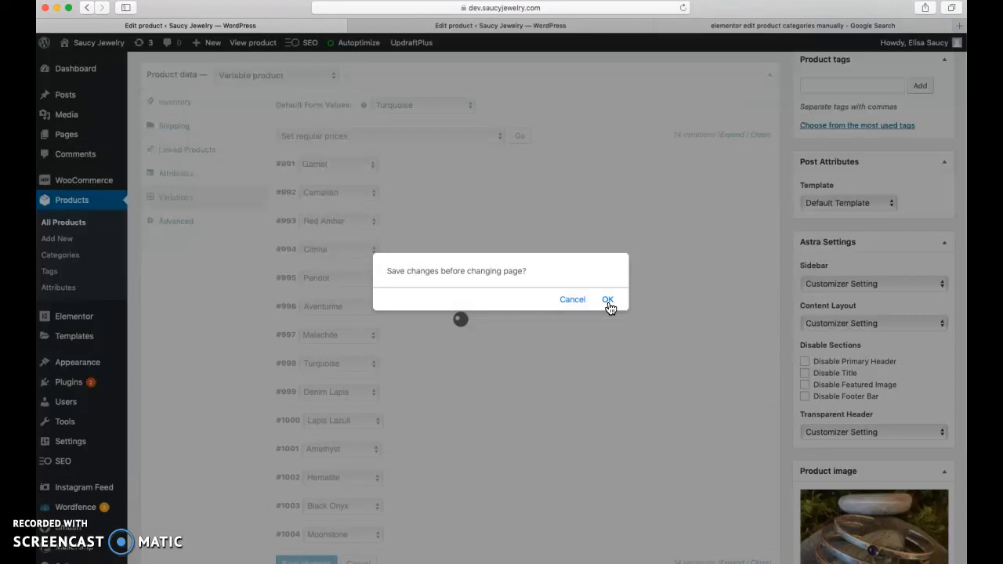
pyautogui.click(609, 305)
# - Save the Wide Textured Cuff Bracelet with Gemstone product as a draft
pyautogui.scroll(5, 610, 309)
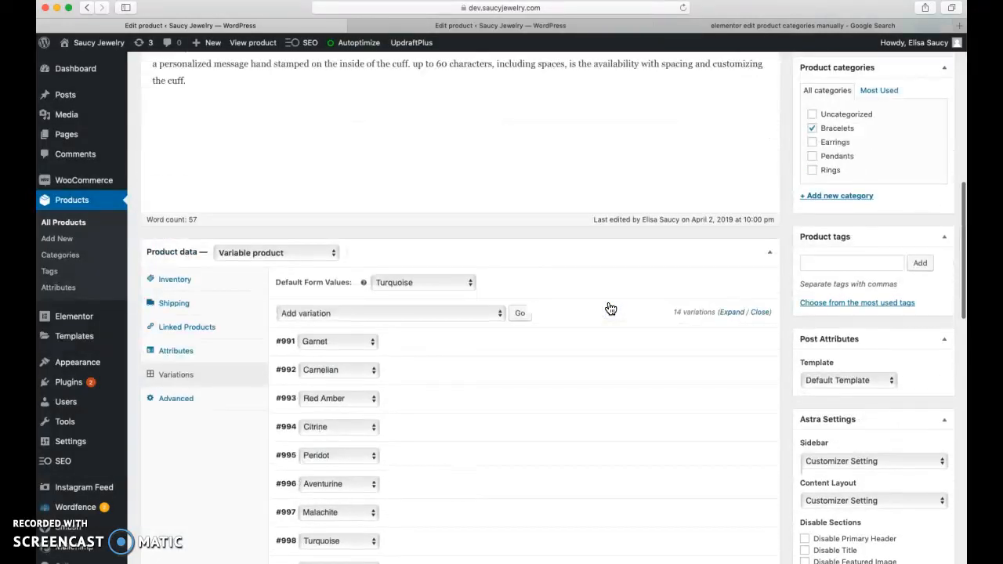
pyautogui.click(815, 69)
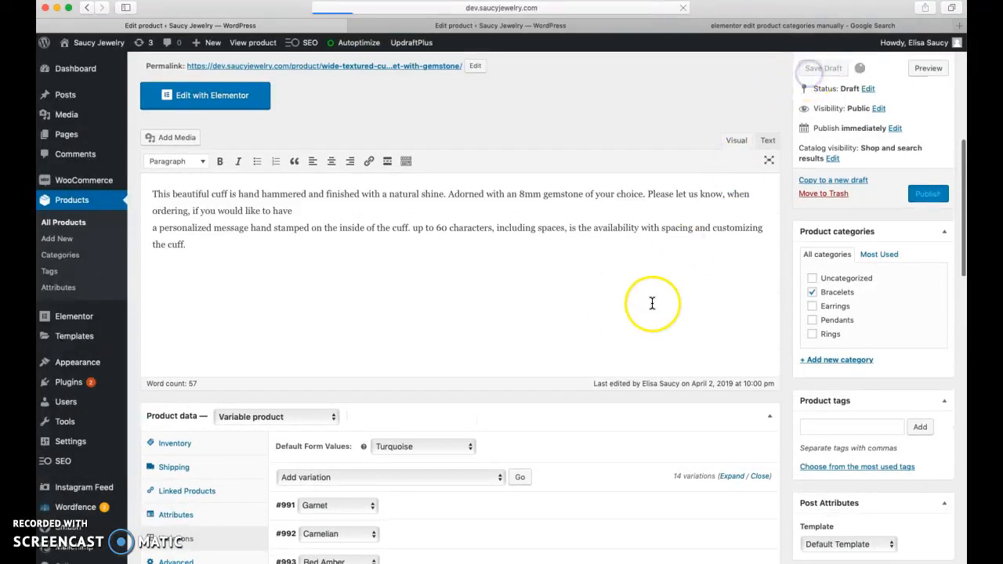
pyautogui.scroll(-3, 652, 303)
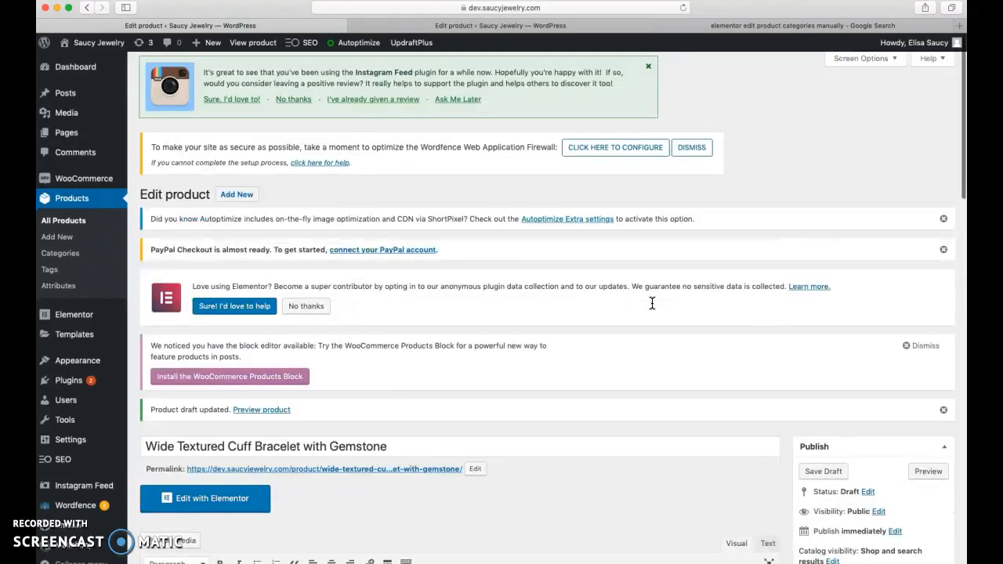
pyautogui.scroll(-10, 652, 303)
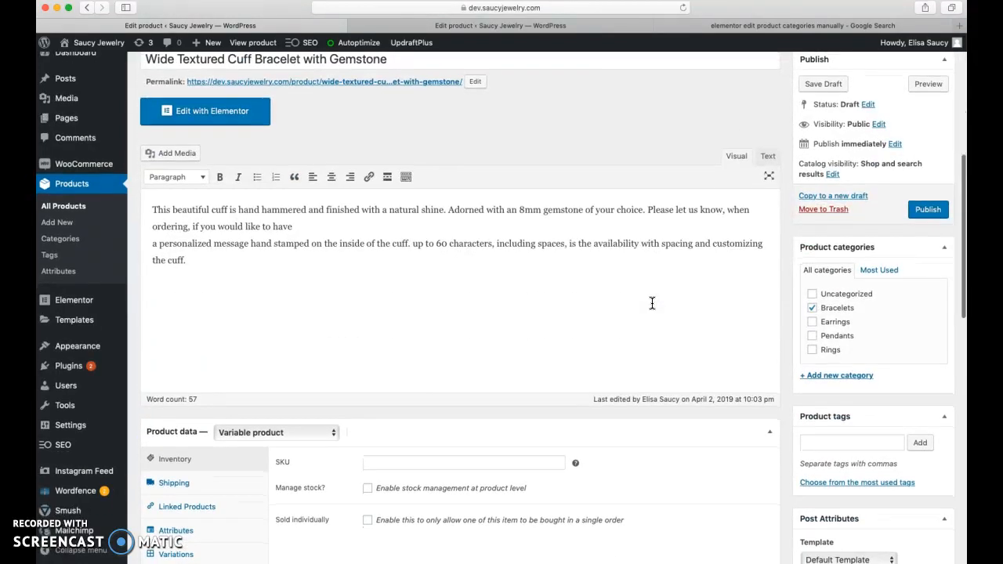
pyautogui.scroll(2, 651, 303)
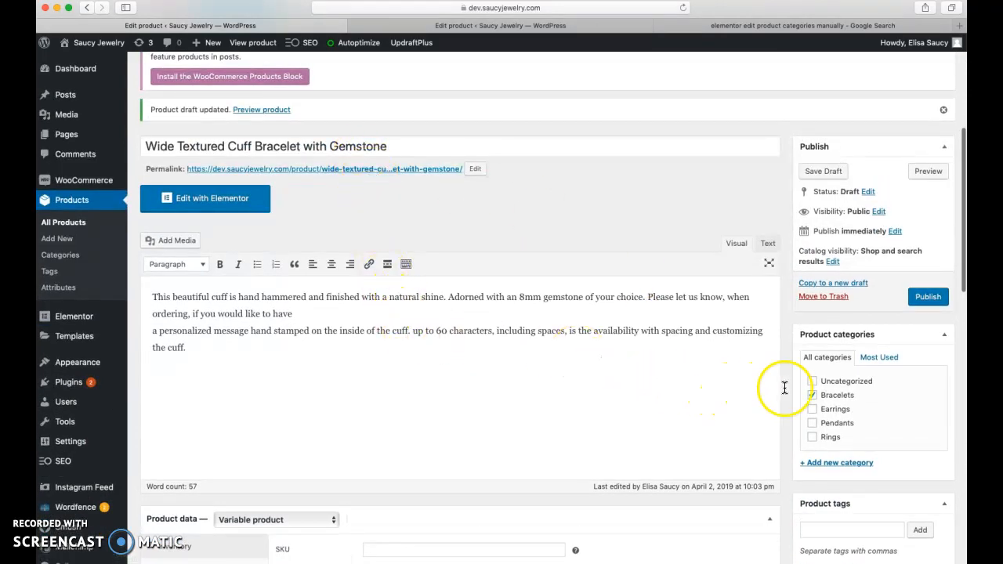
# - Check the attributes in the cuff's saved draft
pyautogui.click(694, 425)
pyautogui.scroll(-4, 694, 426)
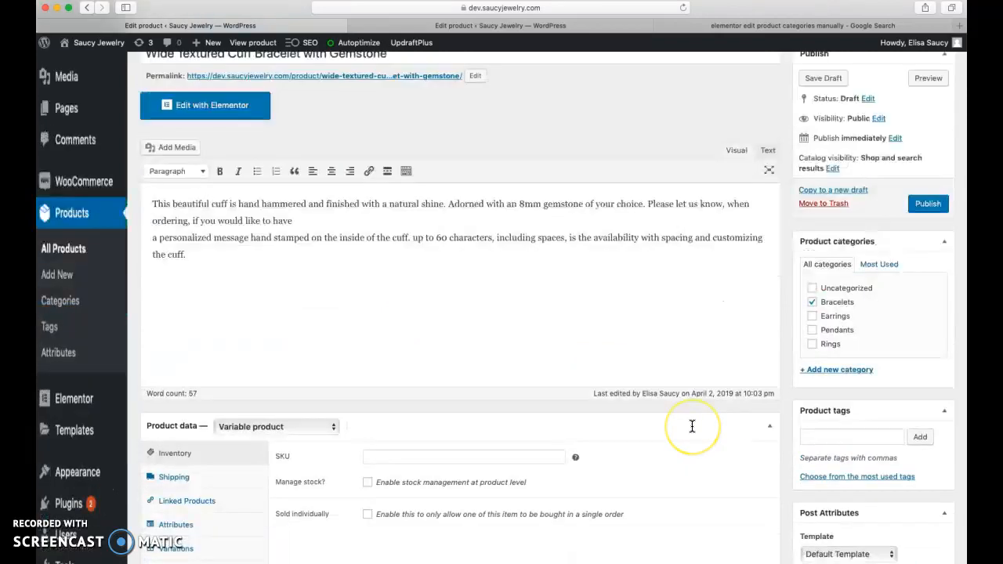
pyautogui.scroll(-5, 692, 425)
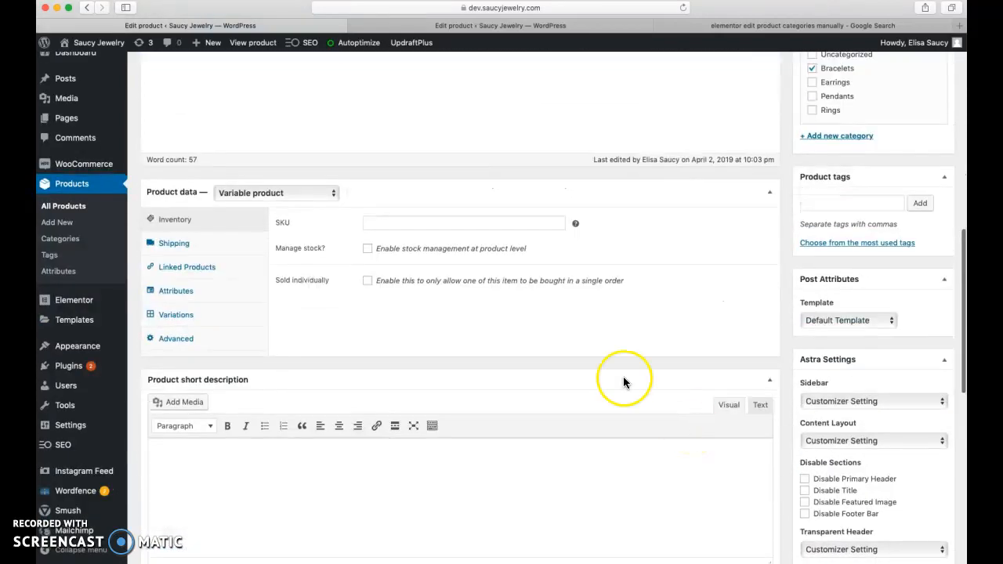
pyautogui.click(184, 290)
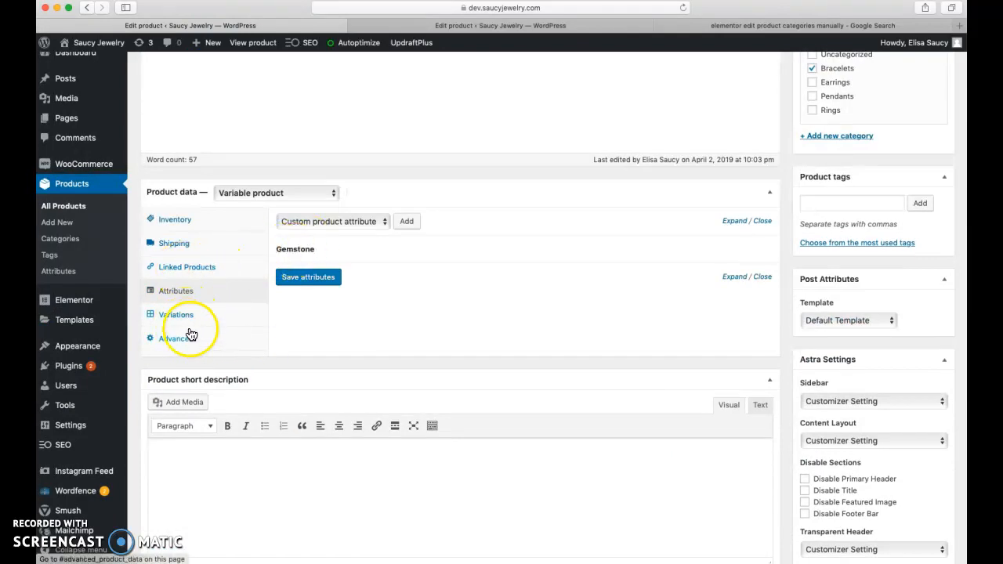
# - Enter the short description "sterling silver, silver, lapis, onyx, turquoise, amethyst, garnet" and publish the cuff product
pyautogui.scroll(-2, 243, 459)
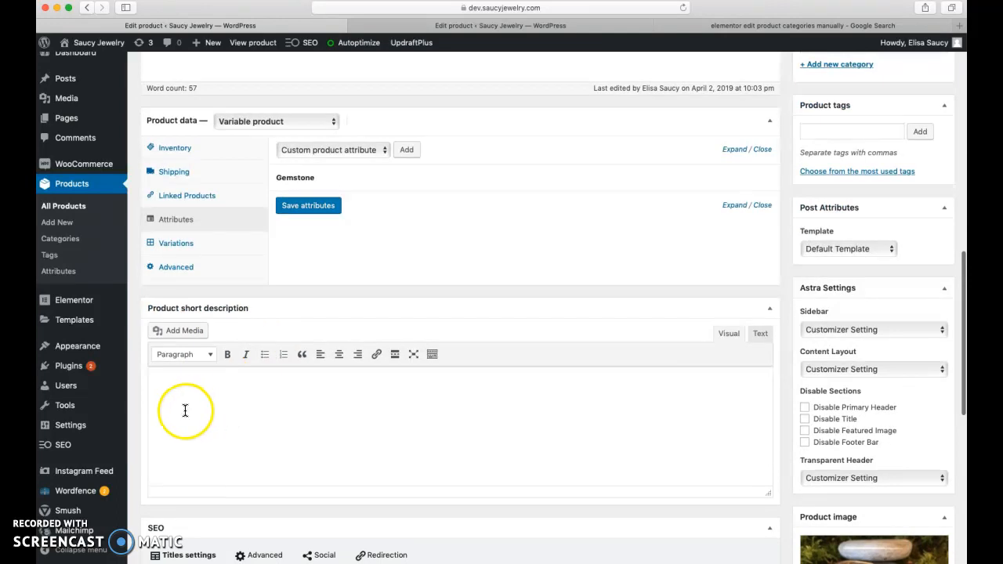
pyautogui.scroll(-6, 256, 390)
pyautogui.scroll(-2, 191, 475)
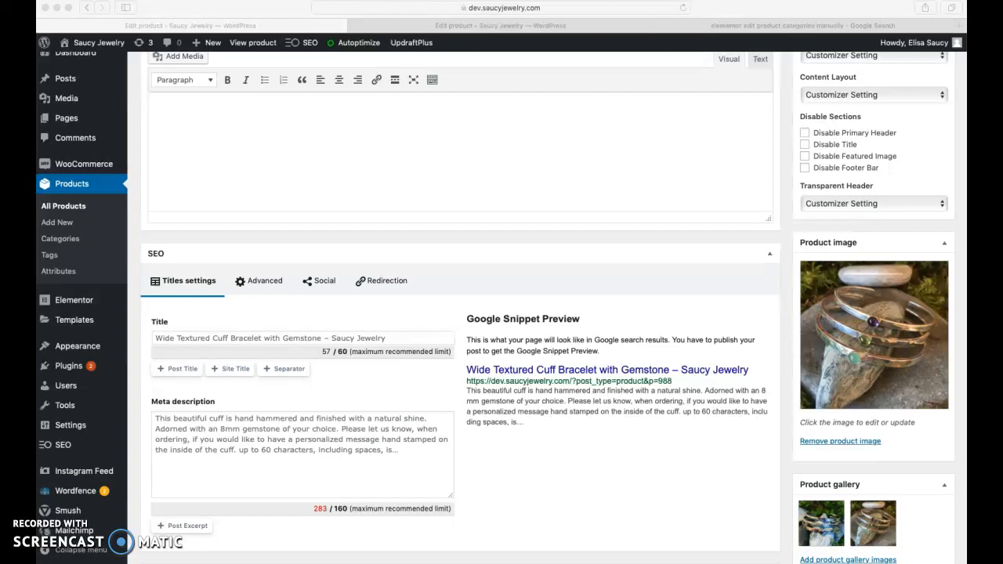
pyautogui.click(184, 107)
pyautogui.write('sterling silver, silver, lapis, onyx, turquoise, amethyst, garnet')
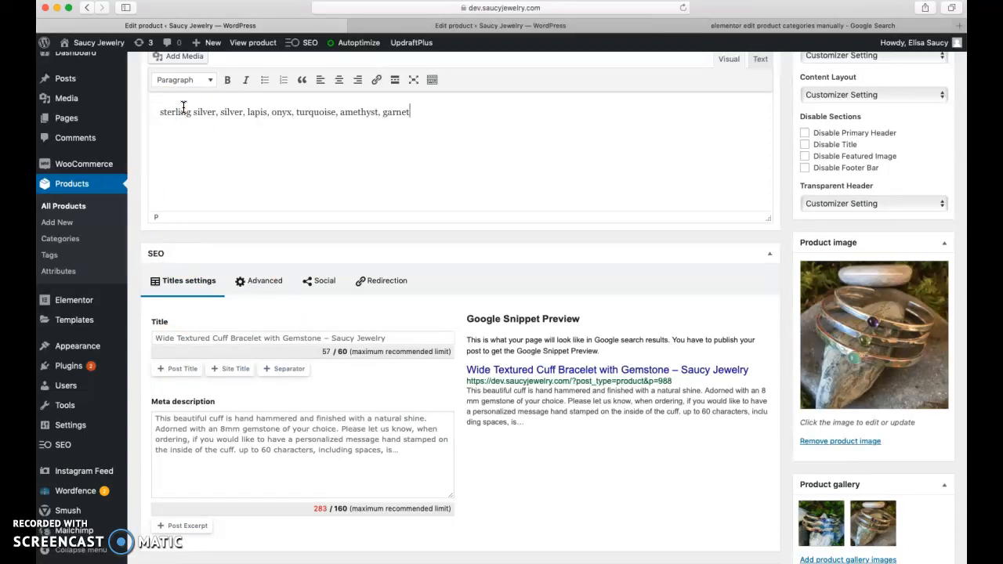
pyautogui.scroll(10, 494, 177)
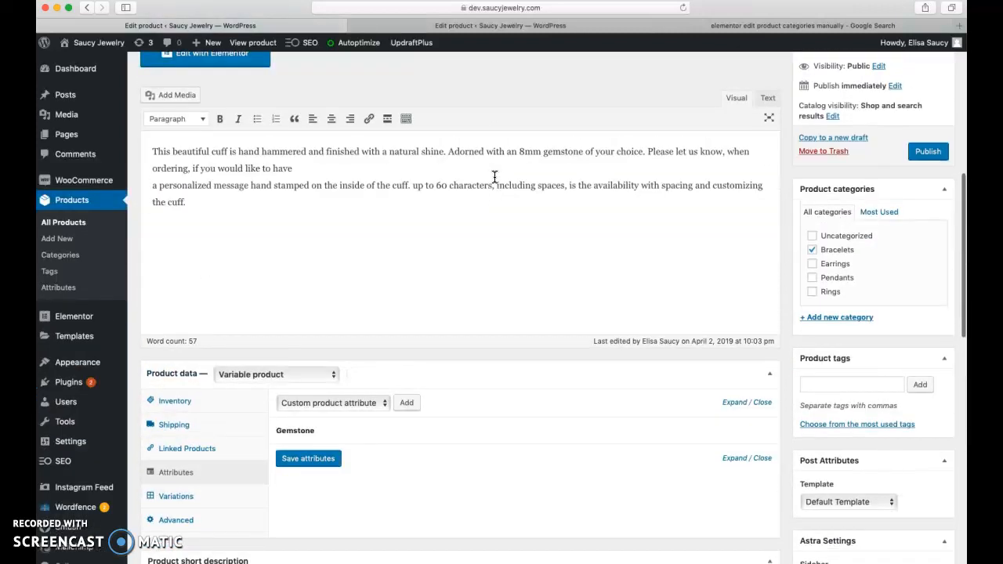
pyautogui.click(931, 156)
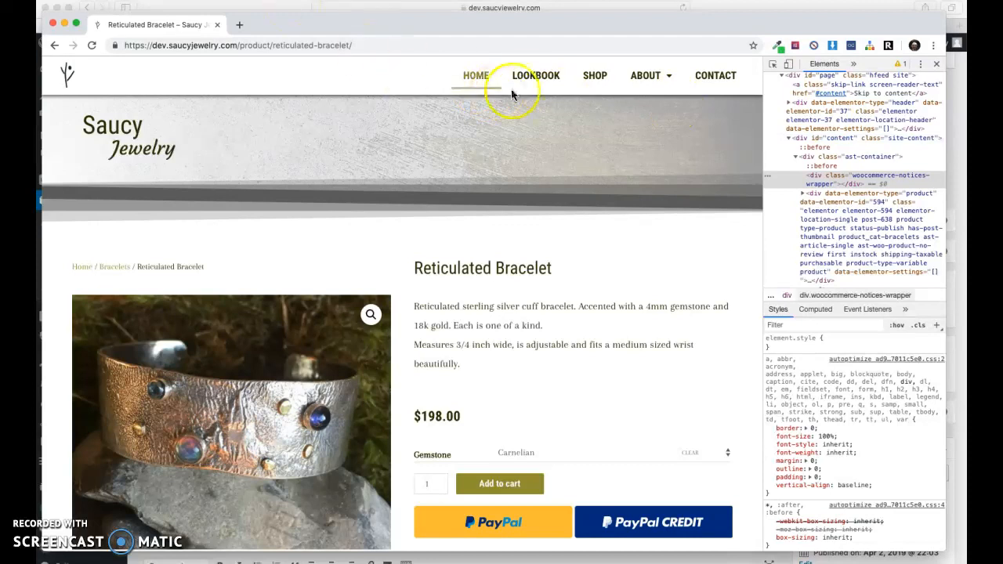
# - In Chrome, browse the live shop's Bracelets category and open the Wide Textured Cuff Bracelet with Gemstone
pyautogui.click(595, 76)
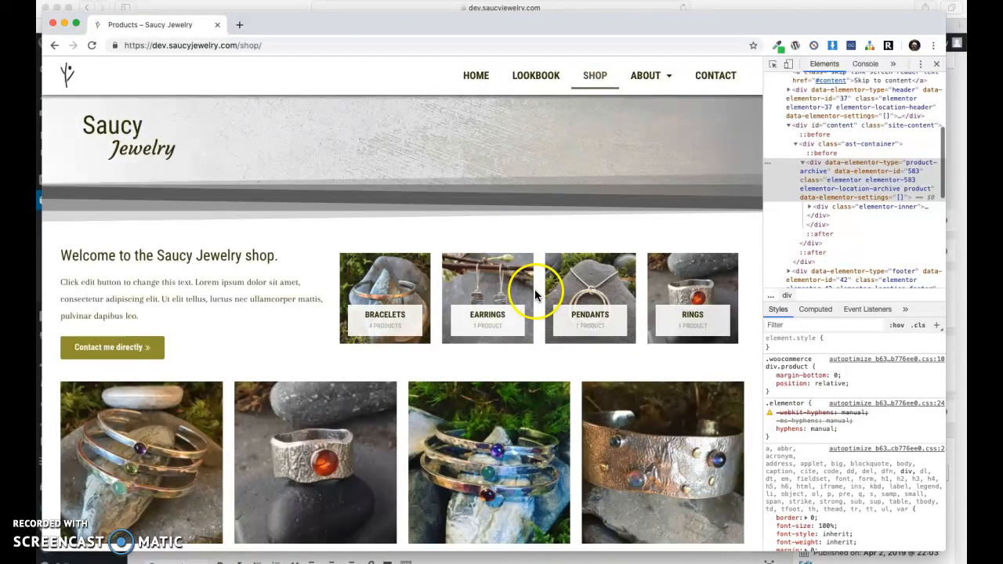
pyautogui.scroll(-2, 536, 293)
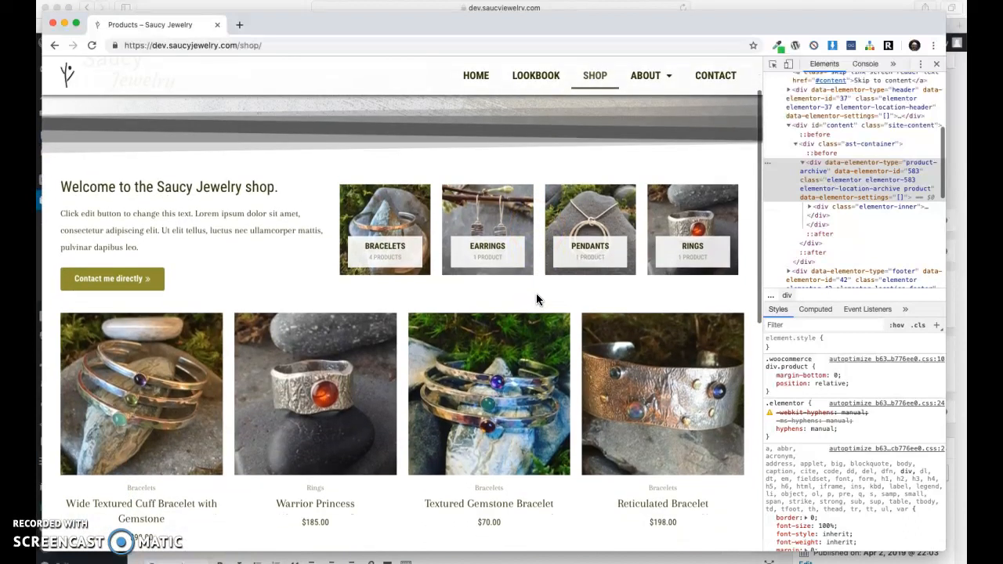
pyautogui.click(376, 232)
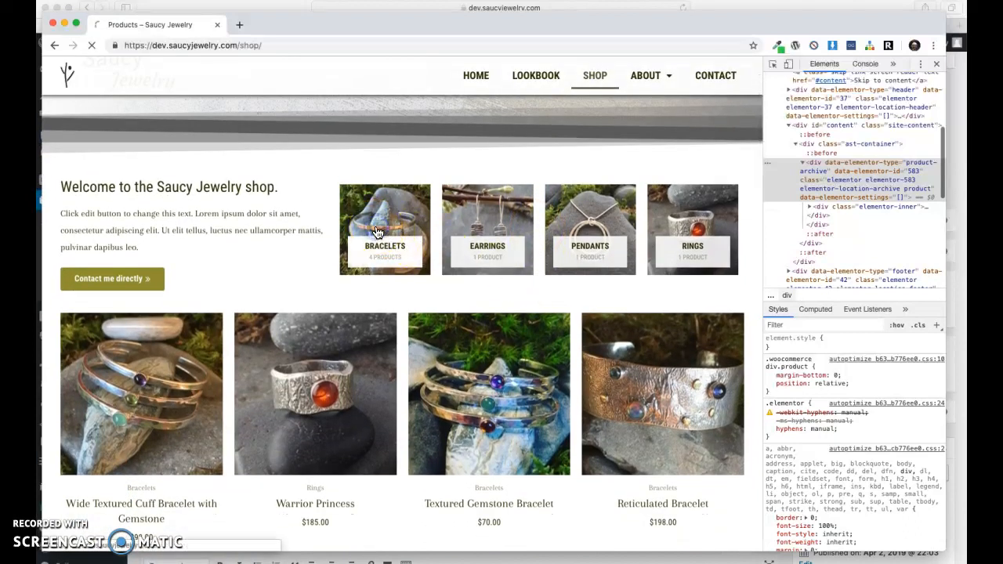
pyautogui.scroll(-1, 305, 294)
pyautogui.scroll(-3, 306, 294)
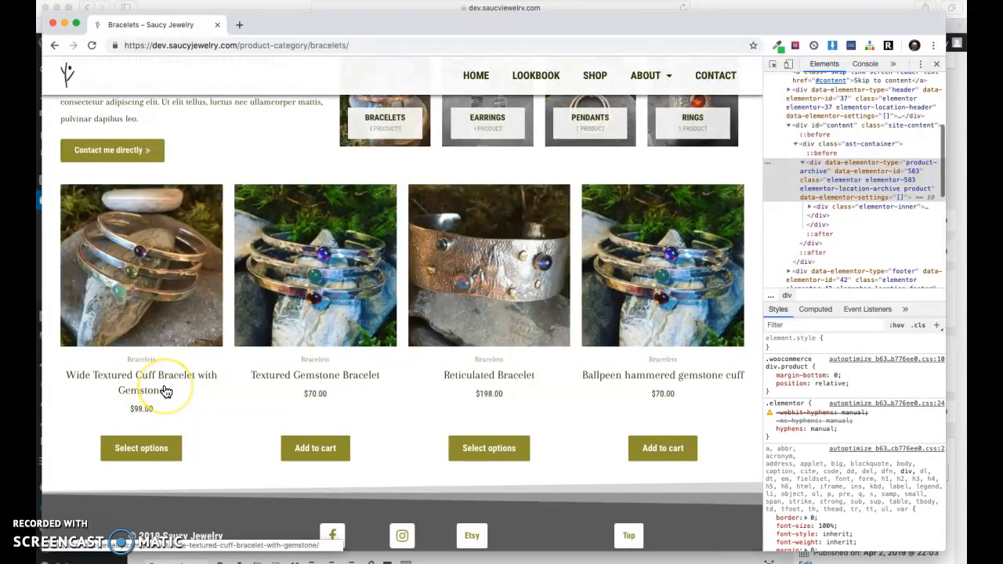
pyautogui.click(145, 258)
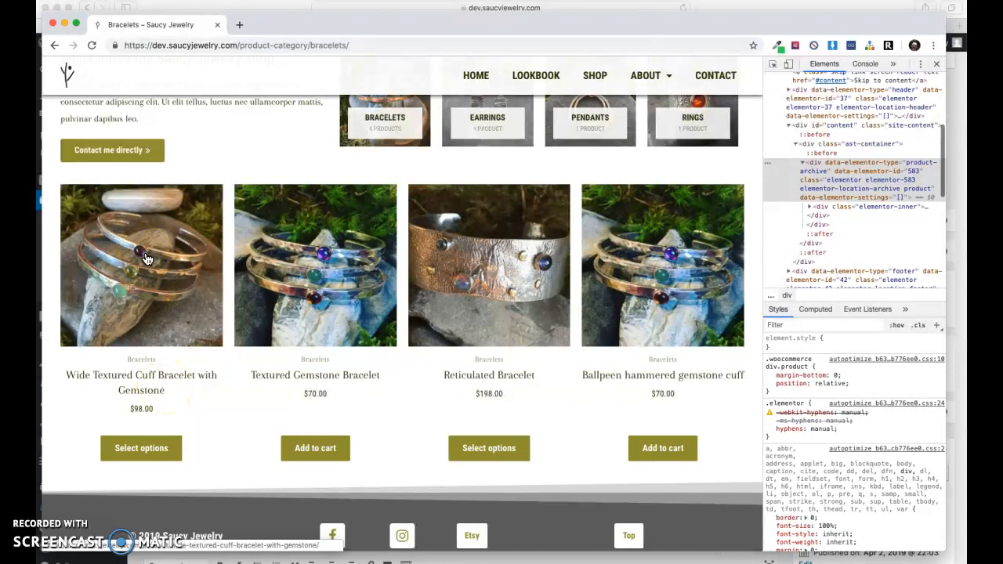
pyautogui.click(149, 453)
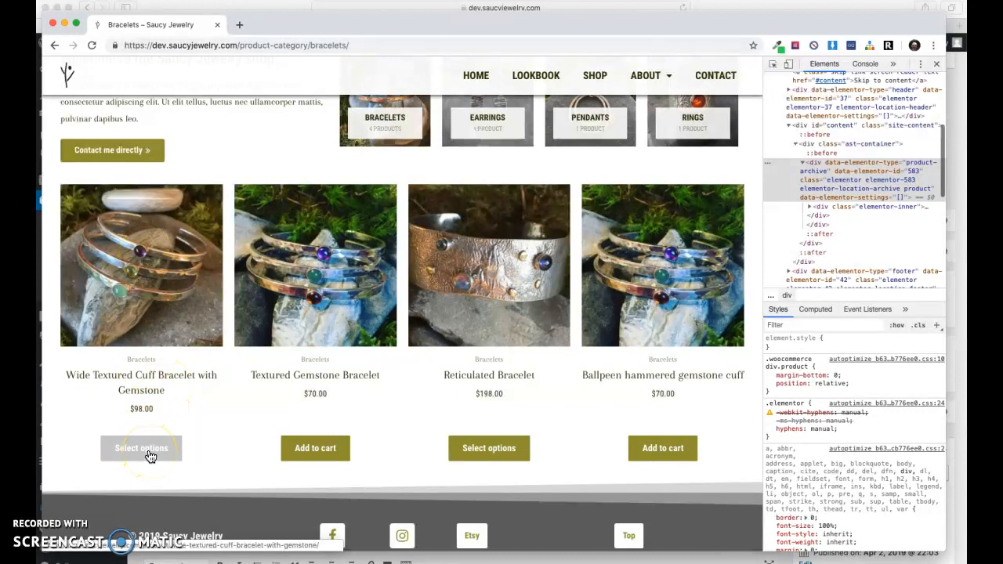
pyautogui.click(133, 277)
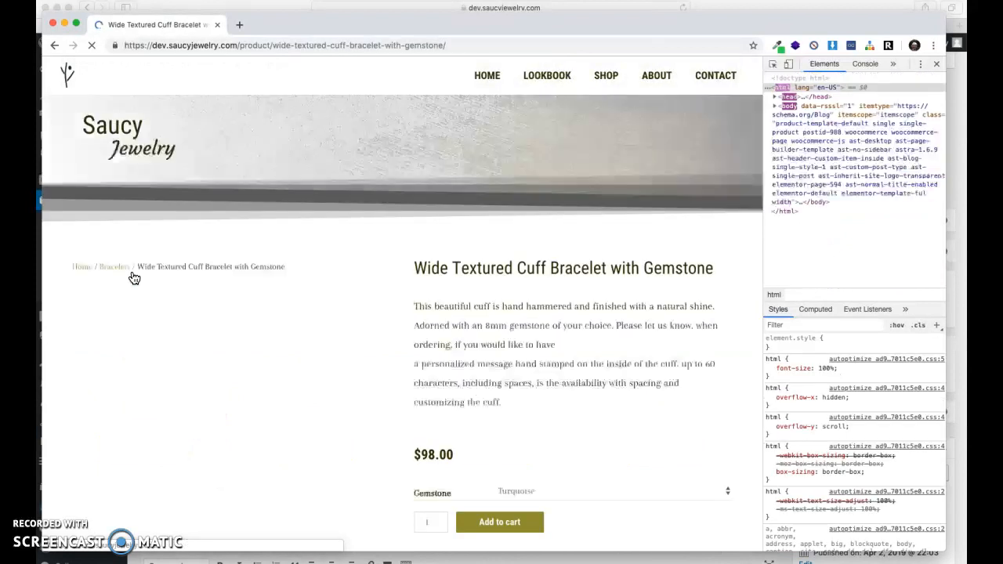
# - Review the cuff's live product page, including its description, price, gemstone choice and gallery images
pyautogui.scroll(-3, 392, 376)
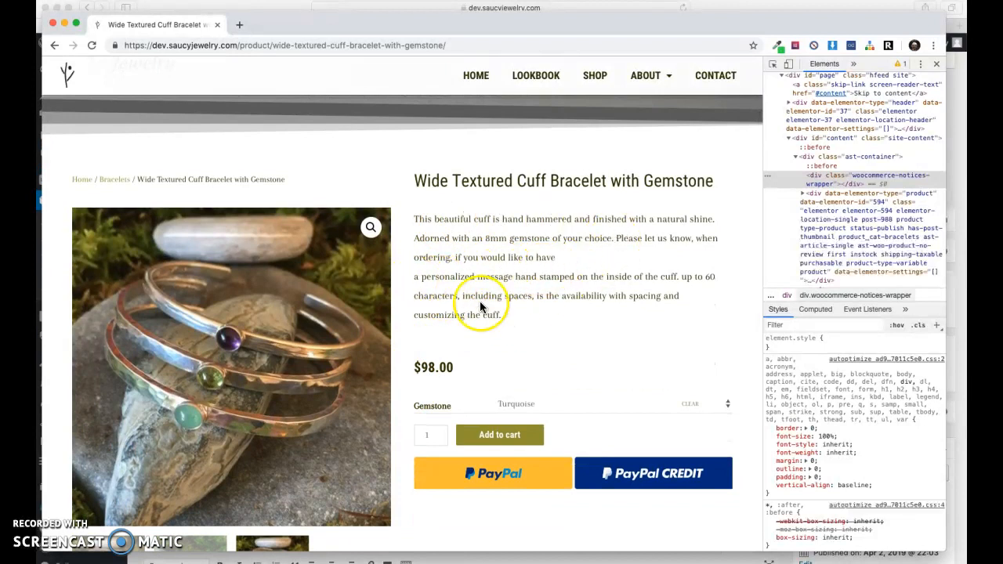
pyautogui.scroll(-4, 397, 348)
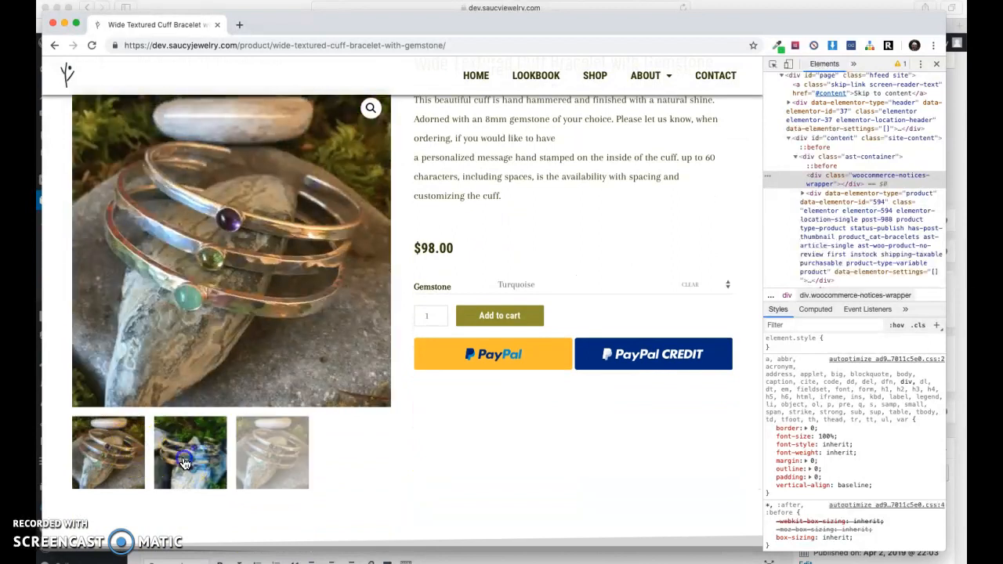
pyautogui.click(185, 462)
pyautogui.click(269, 456)
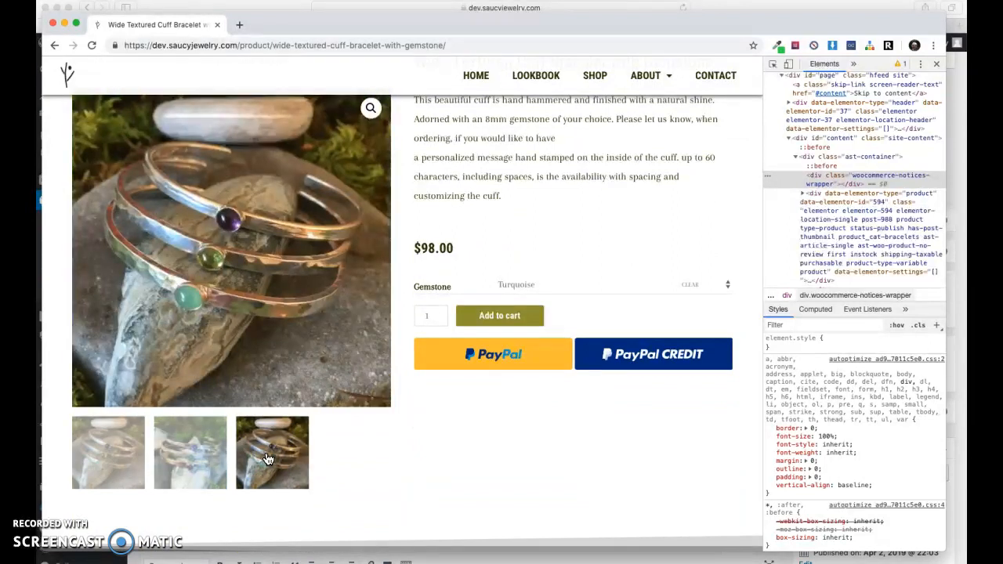
pyautogui.click(264, 451)
pyautogui.click(112, 450)
pyautogui.click(284, 445)
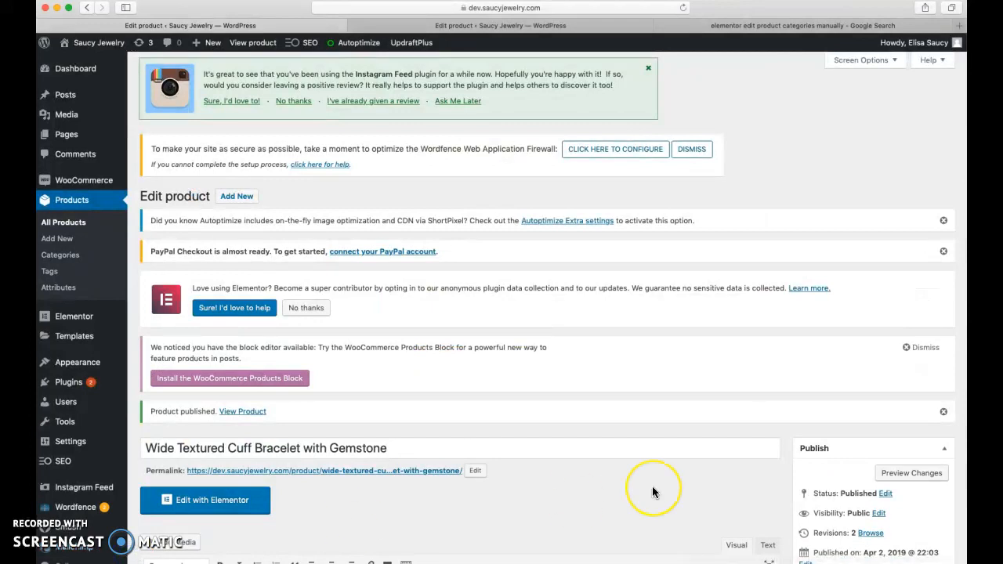
# - Back in the WordPress product editor, check the cuff's short description and SEO meta description, and close the editor window
pyautogui.scroll(-10, 652, 488)
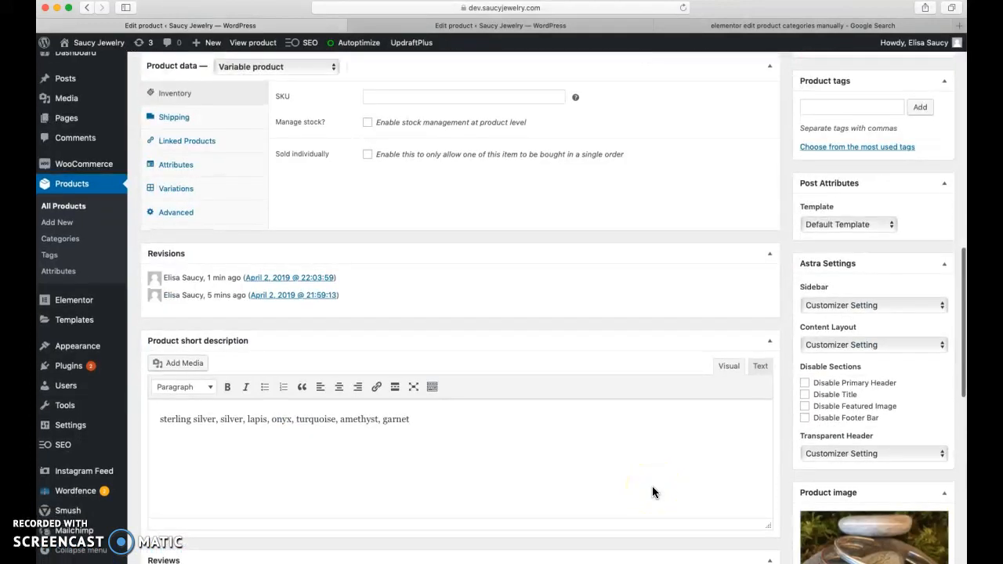
pyautogui.scroll(-10, 652, 486)
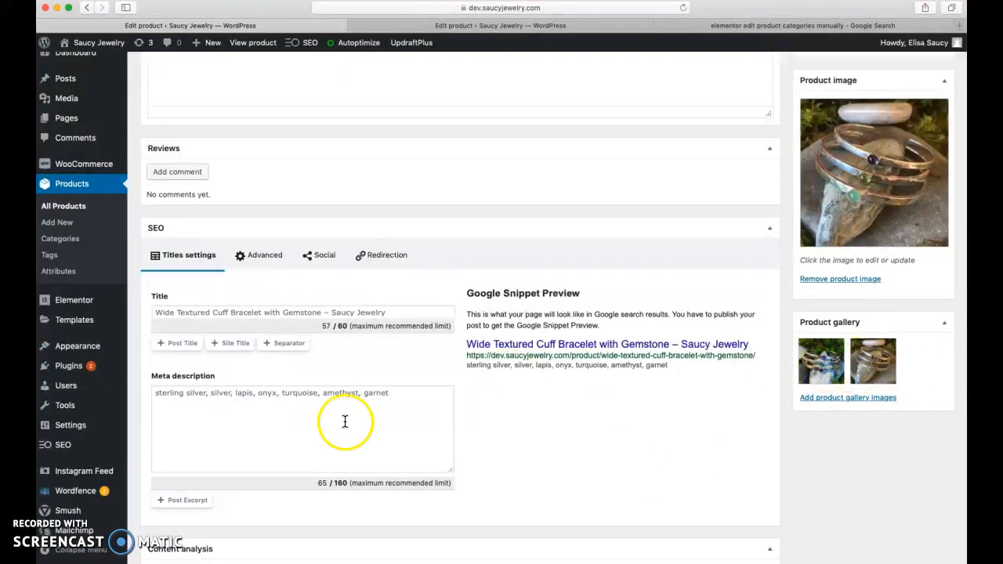
pyautogui.click(45, 10)
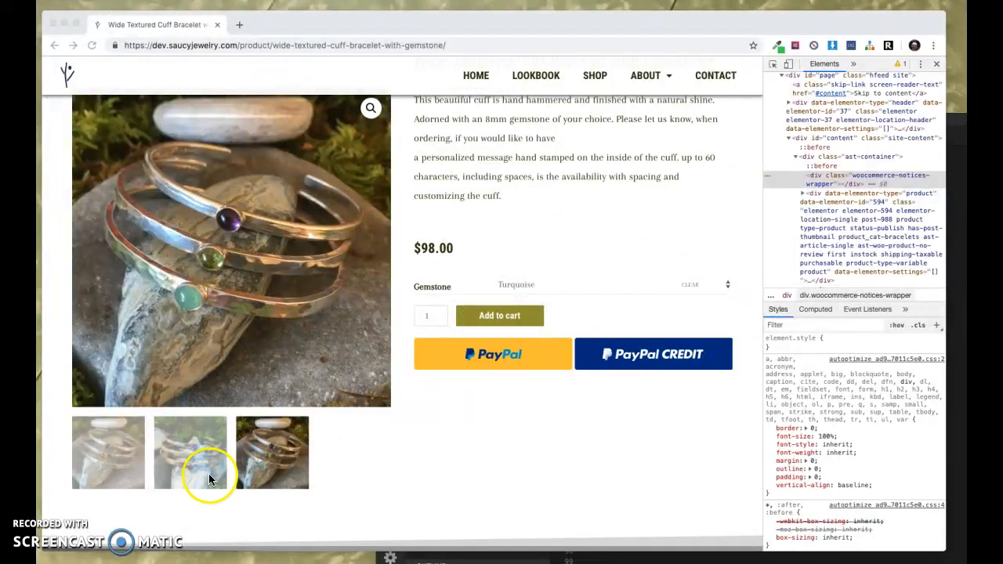
# - View each of the cuff's three gallery photos on the live page in turn and return to the first one
pyautogui.click(135, 469)
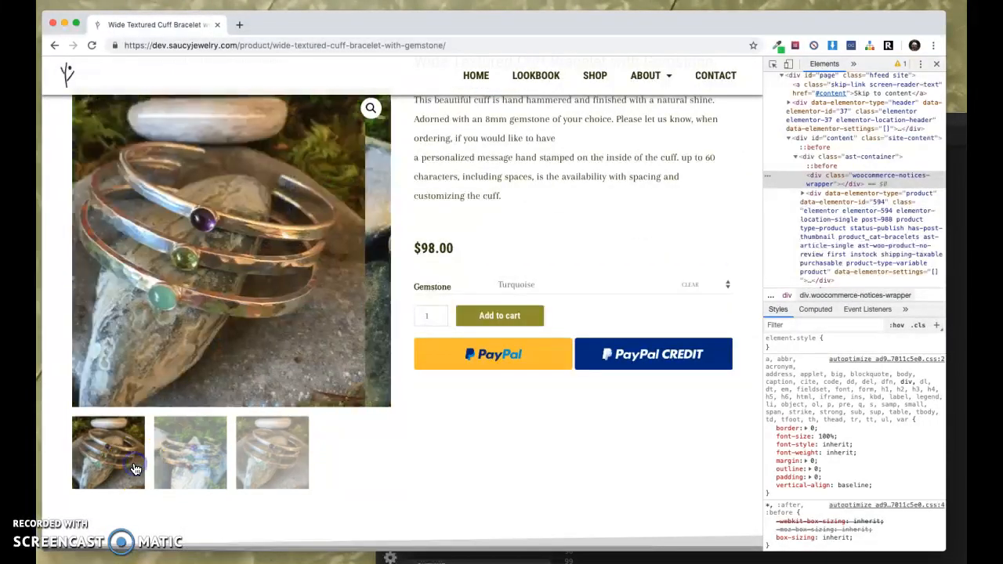
pyautogui.click(198, 468)
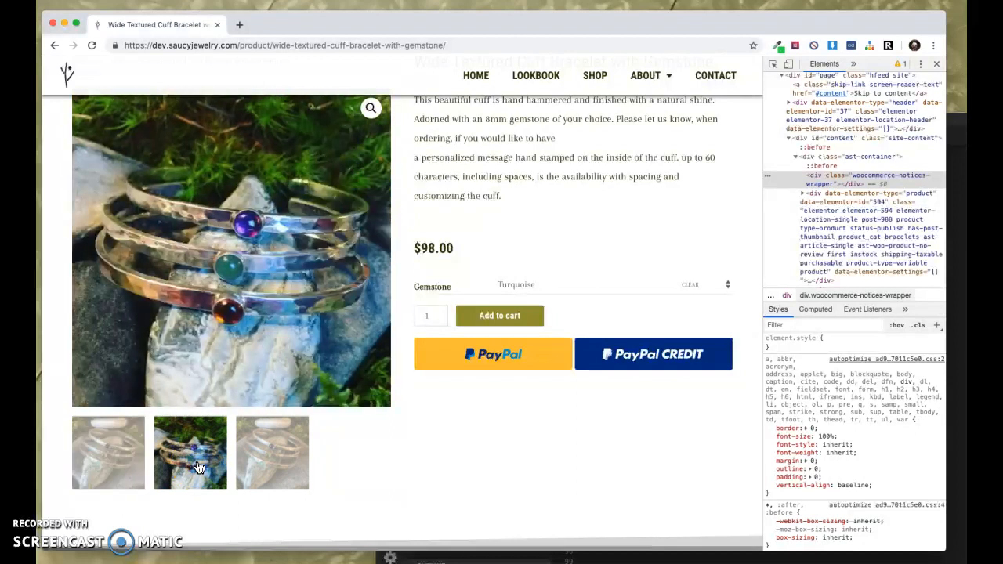
pyautogui.click(258, 463)
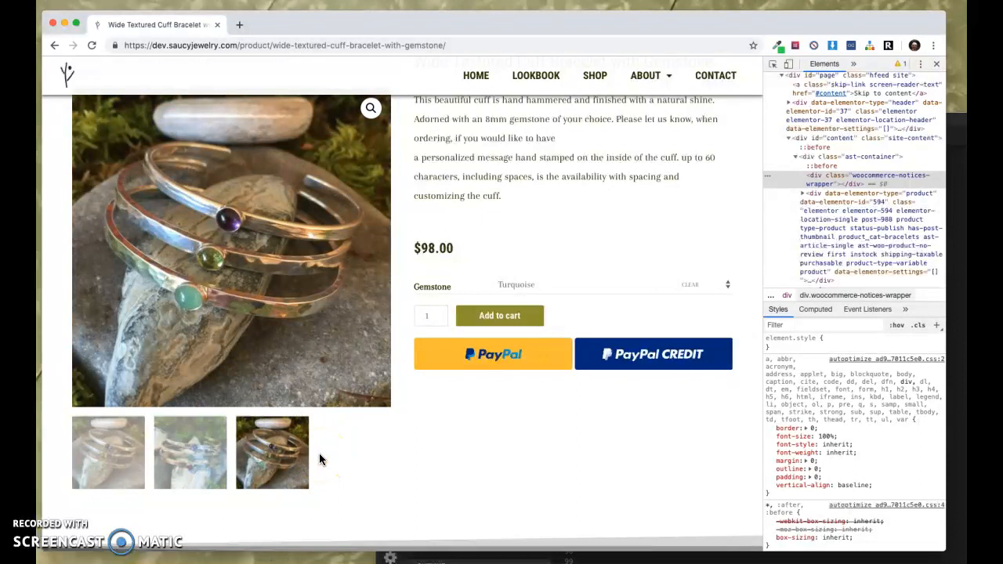
pyautogui.click(120, 443)
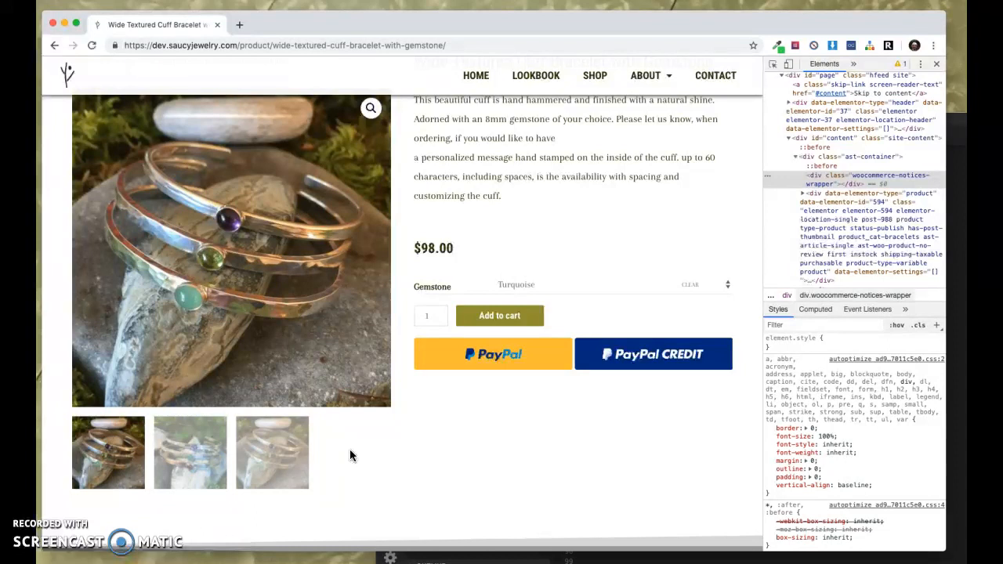
# - Choose Citrine as the gemstone on the cuff's live product page
pyautogui.click(726, 285)
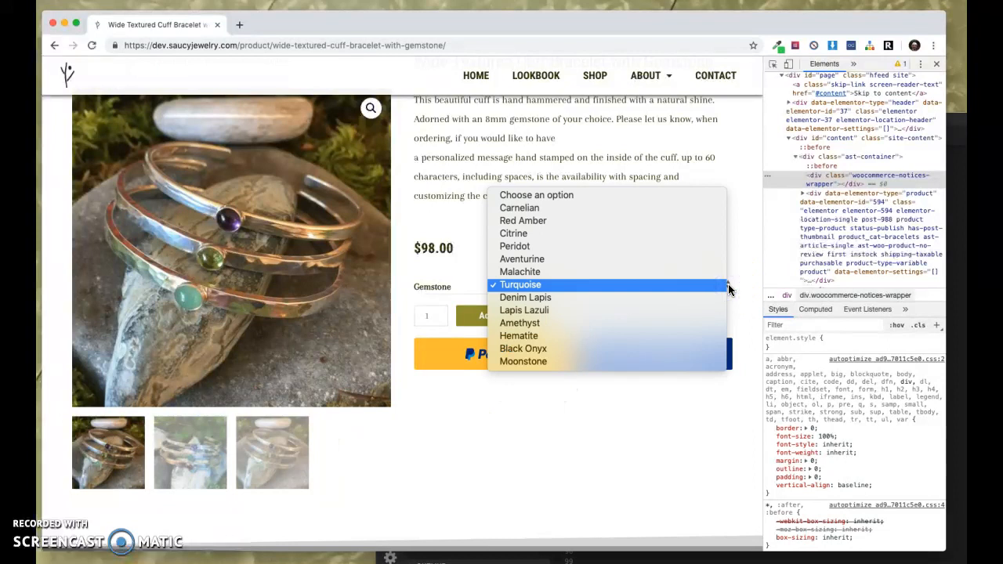
pyautogui.click(514, 234)
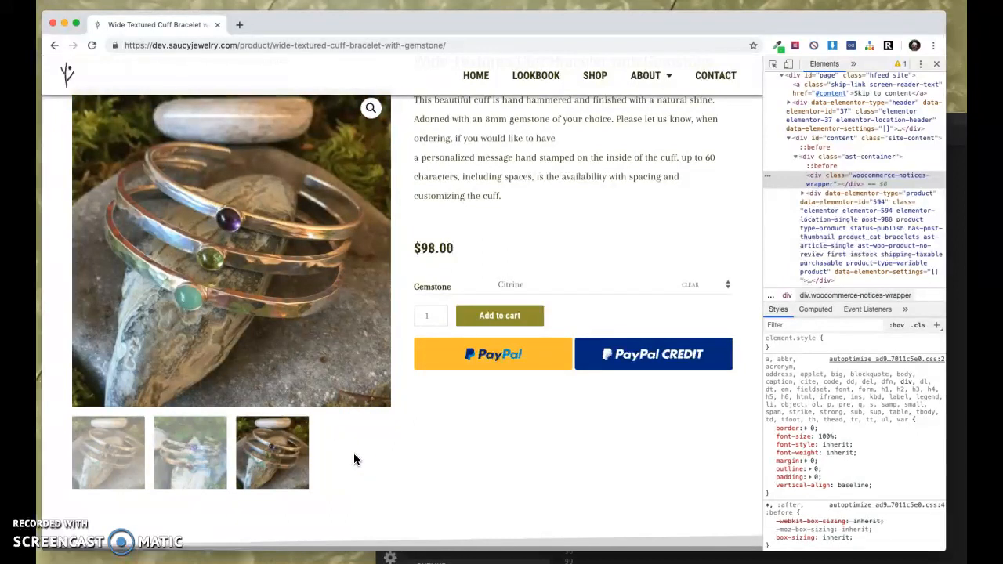
# - In the WordPress product editor, replace the line break before "a personalized message" in the cuff's description with a space and update the product
pyautogui.click(738, 463)
pyautogui.click(924, 561)
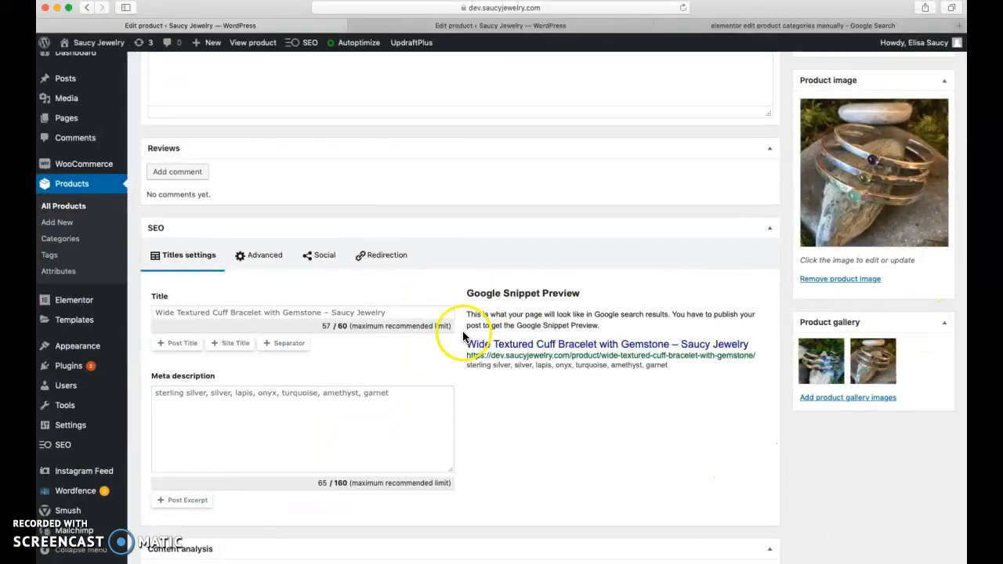
pyautogui.scroll(10, 462, 335)
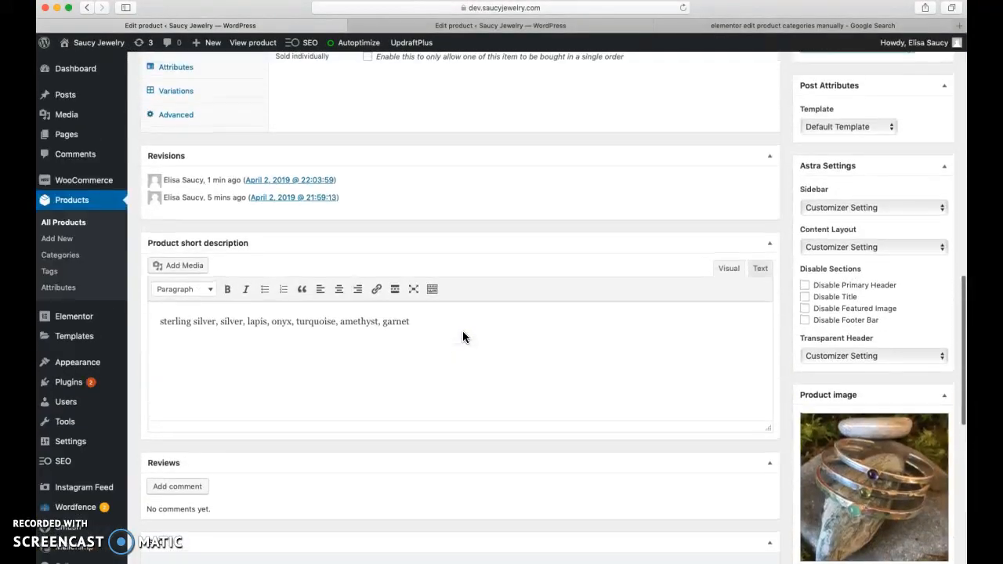
pyautogui.scroll(3, 463, 337)
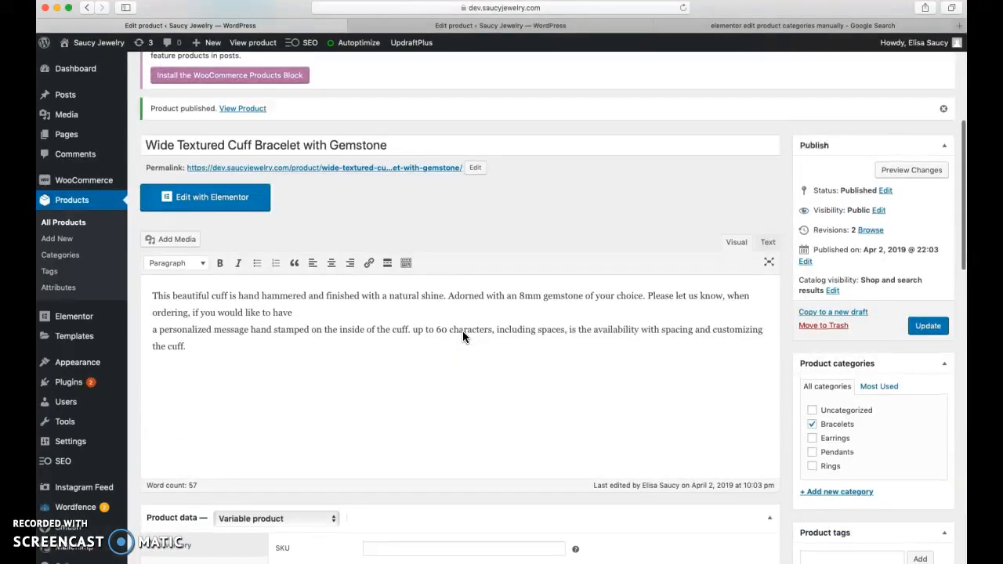
pyautogui.click(154, 331)
pyautogui.press('BackSpace')
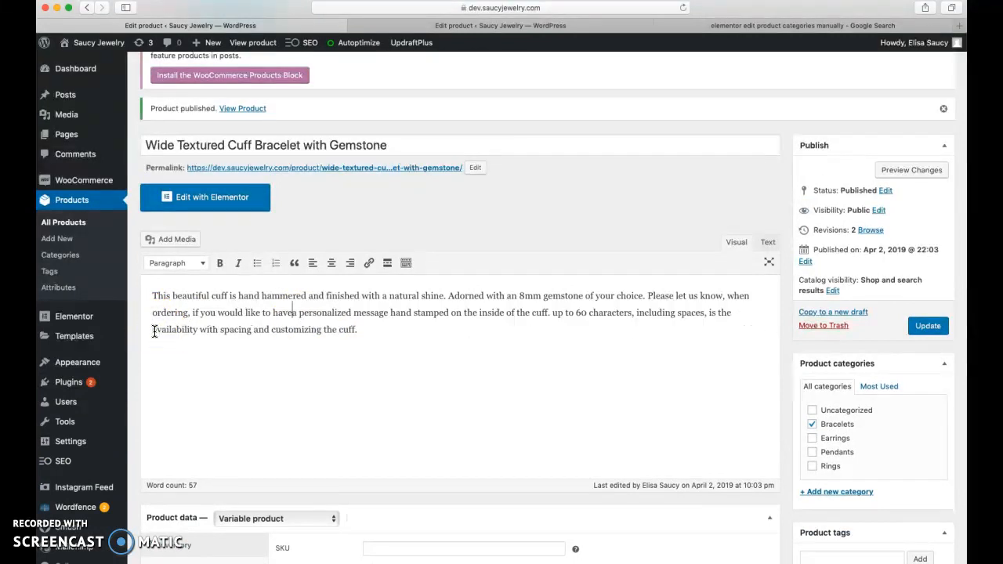
pyautogui.click(926, 325)
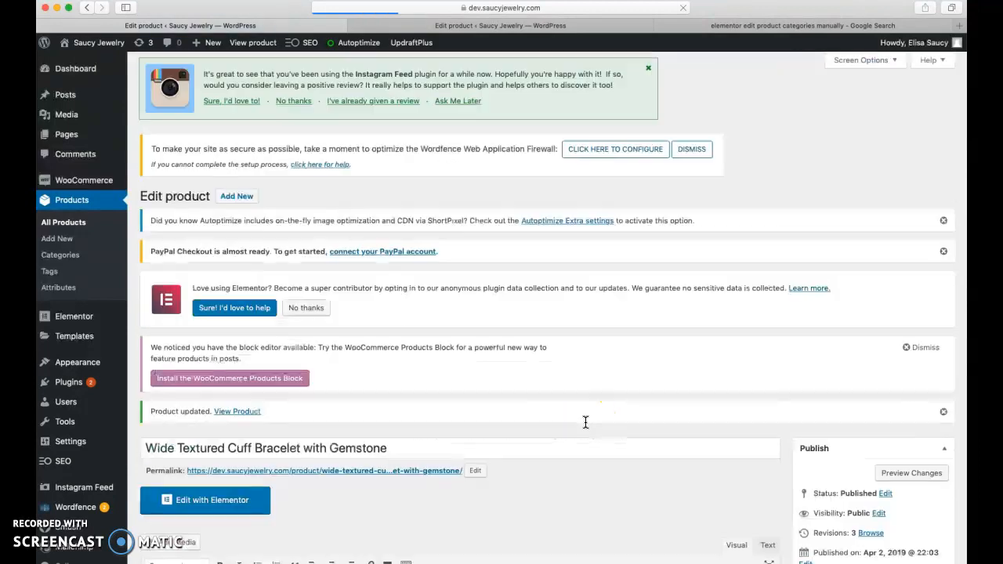
# - Review the updated cuff's description, product data and short description in the editor
pyautogui.scroll(-8, 585, 422)
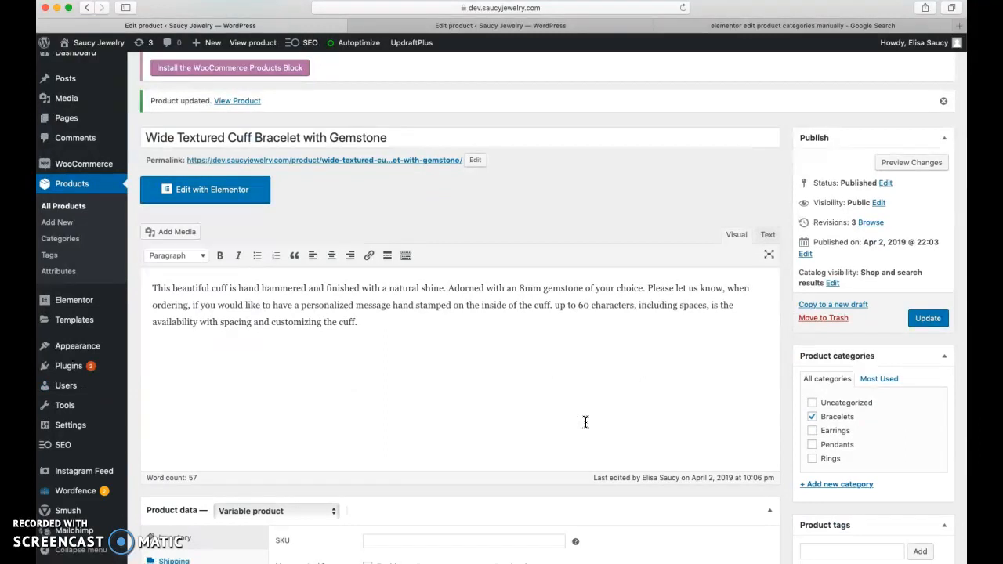
pyautogui.scroll(-3, 585, 422)
pyautogui.scroll(-3, 585, 422)
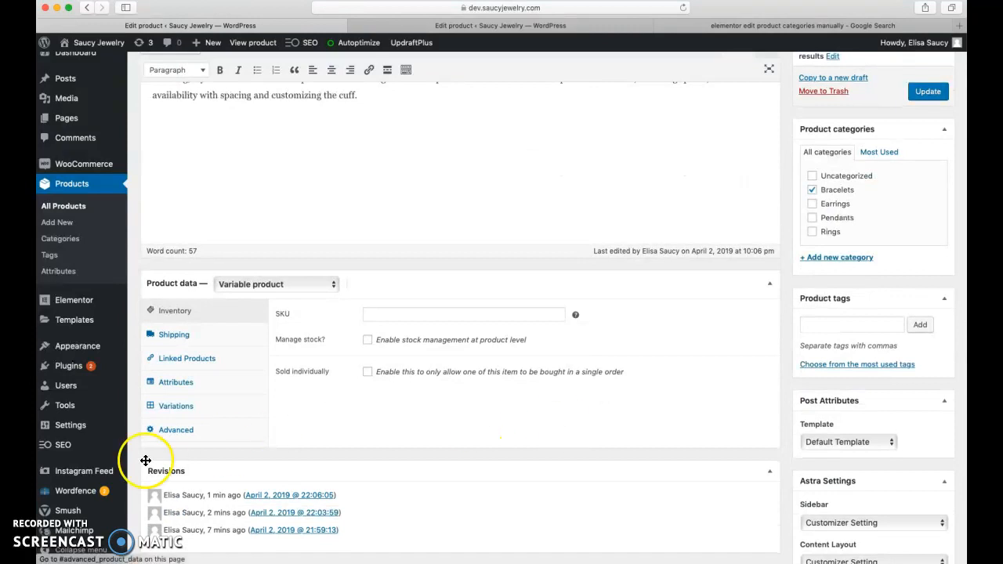
pyautogui.scroll(-4, 134, 463)
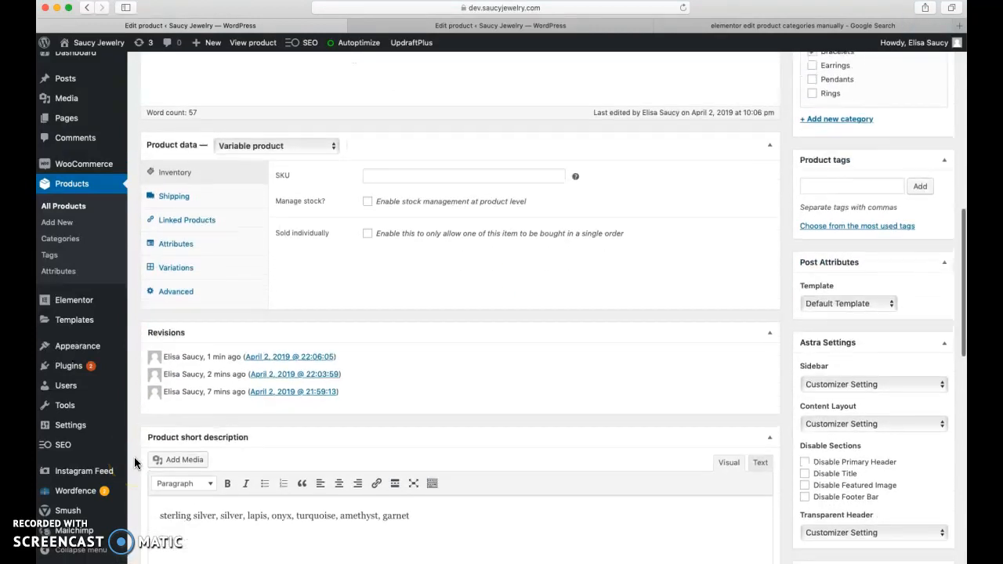